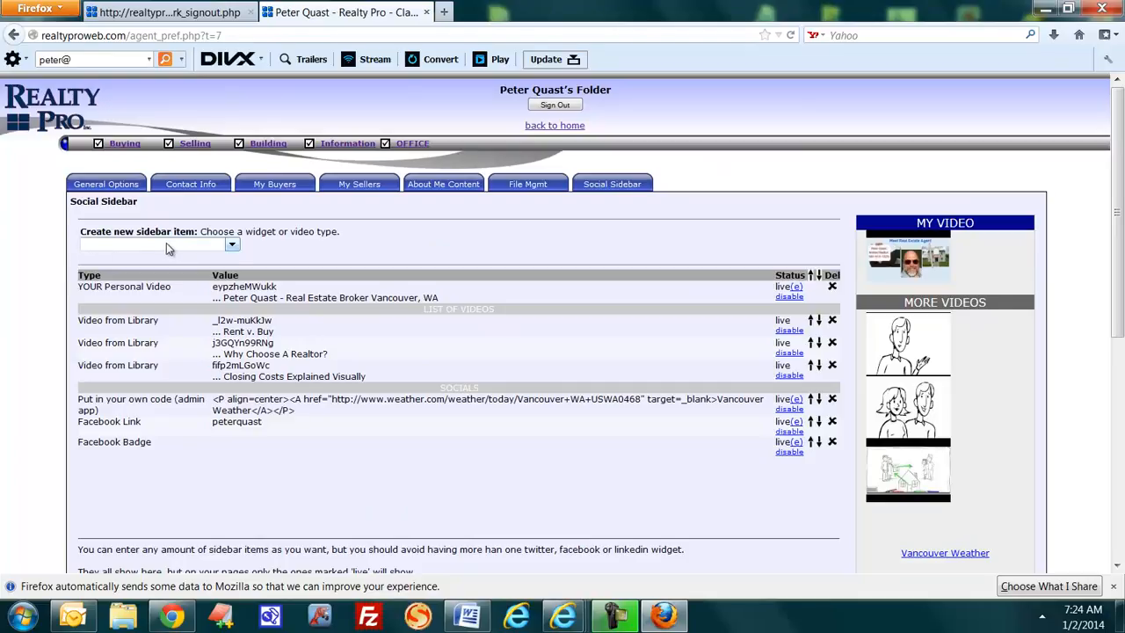
# Show the "Put in your own code (admin app)" form for a new sidebar item and review the sidebar preview's links.
pyautogui.click(232, 248)
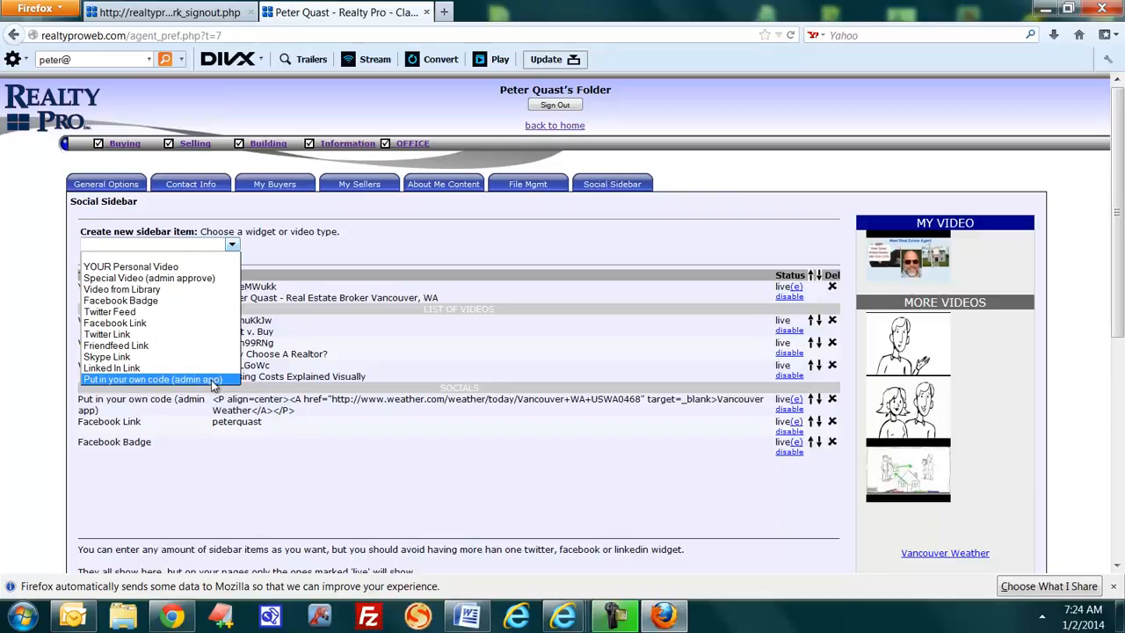
pyautogui.click(134, 379)
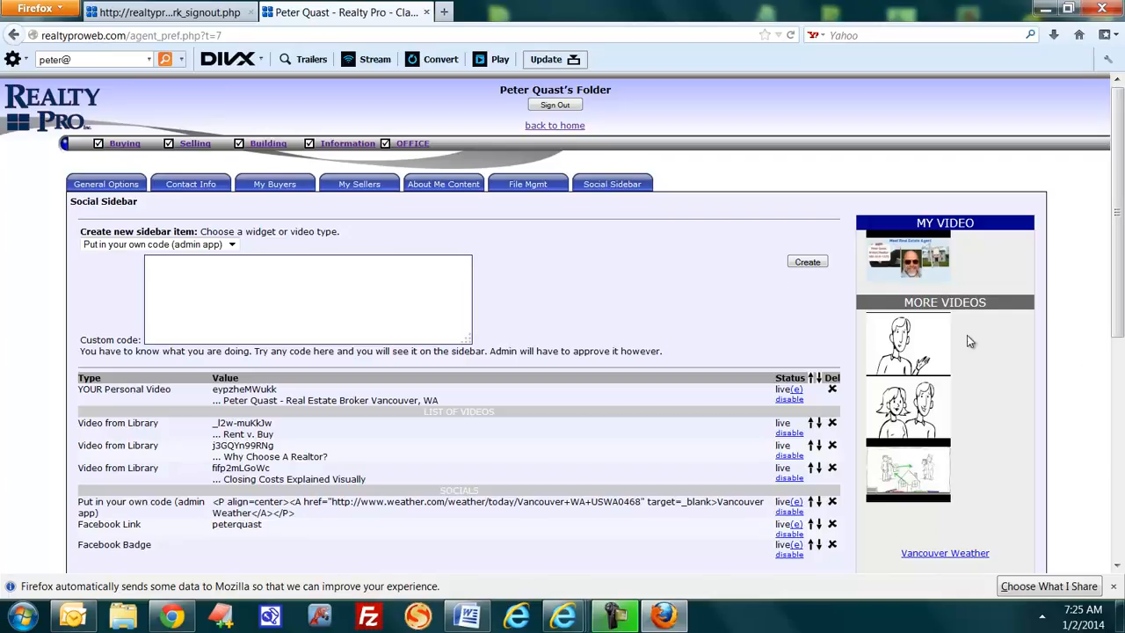
pyautogui.scroll(-1, 654, 280)
pyautogui.scroll(-1, 937, 306)
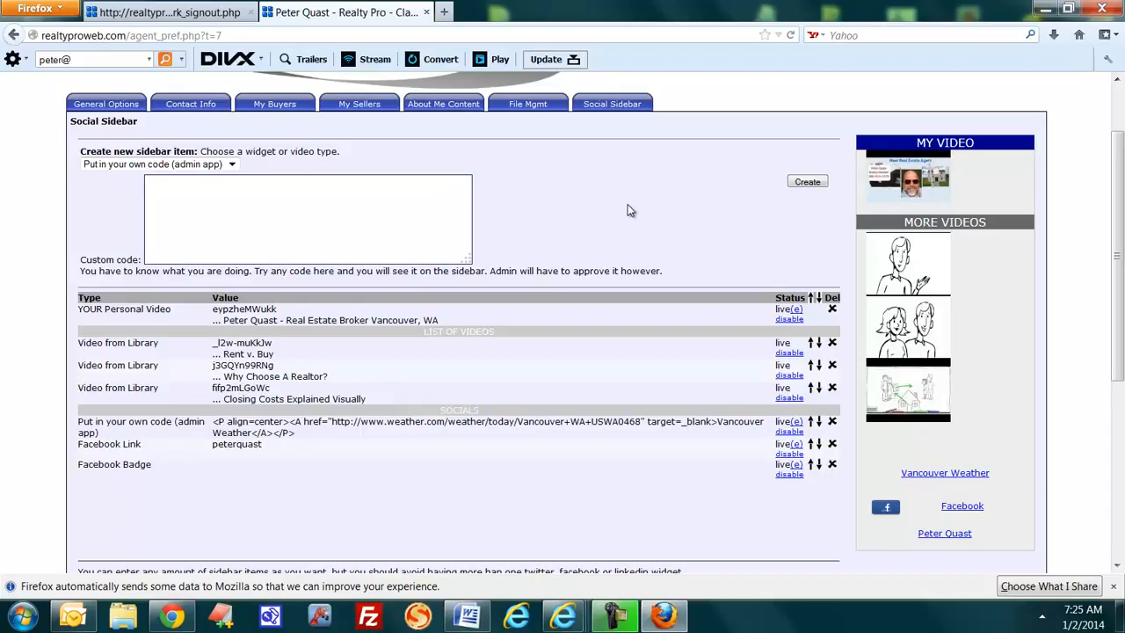
pyautogui.scroll(3, 628, 203)
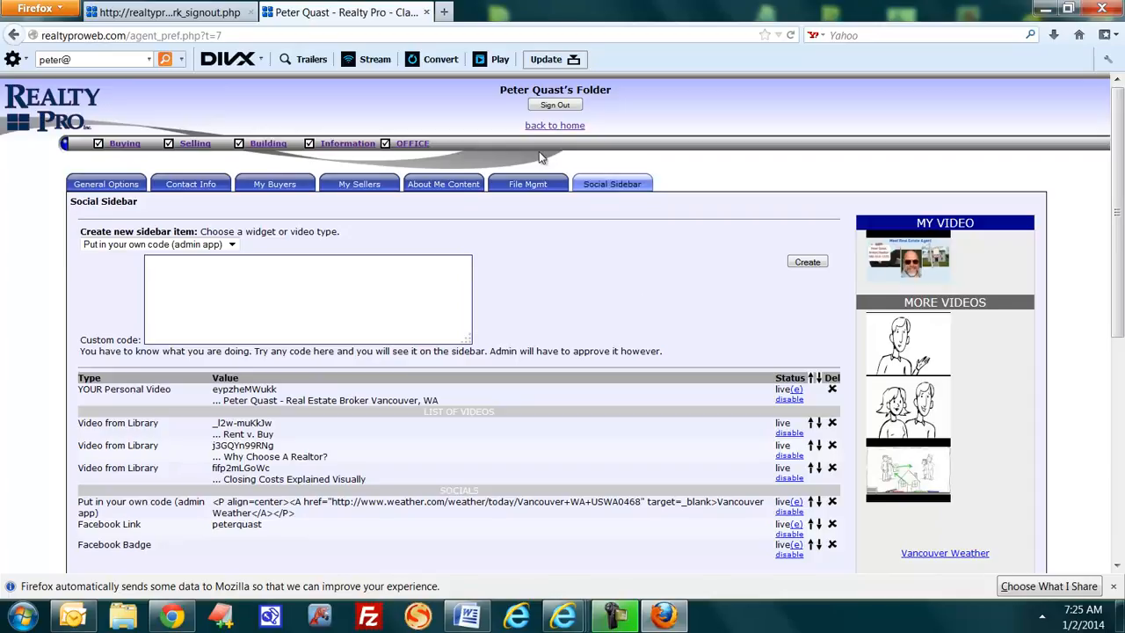
# Save the second Building menu item without a built-in page and reopen it in the page editor.
pyautogui.moveTo(112, 148)
pyautogui.moveTo(268, 145)
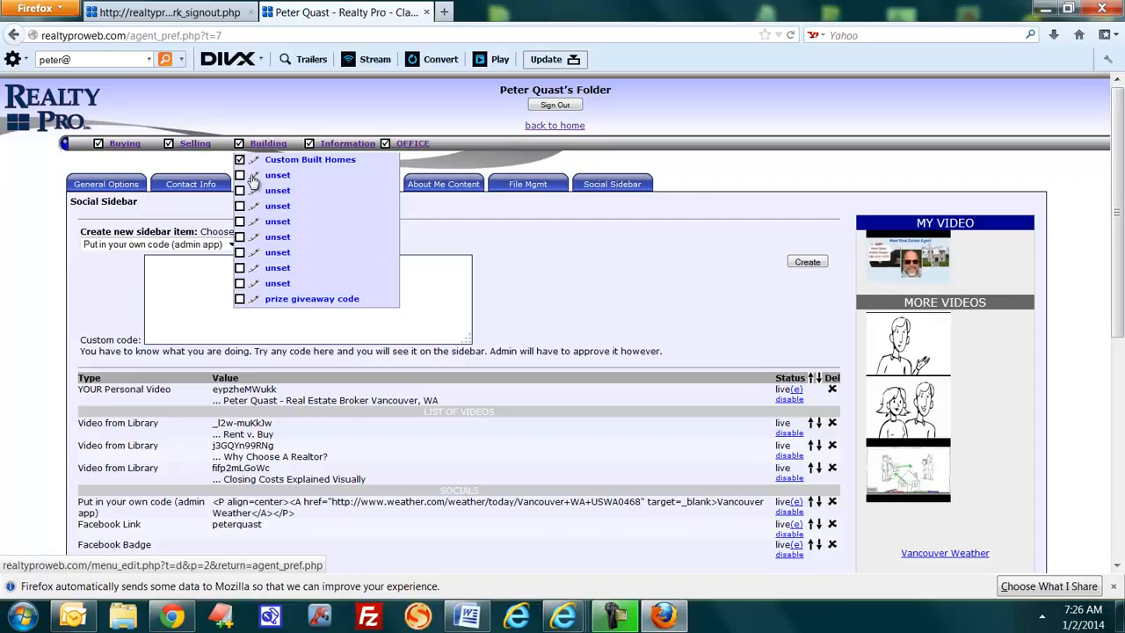
pyautogui.click(253, 181)
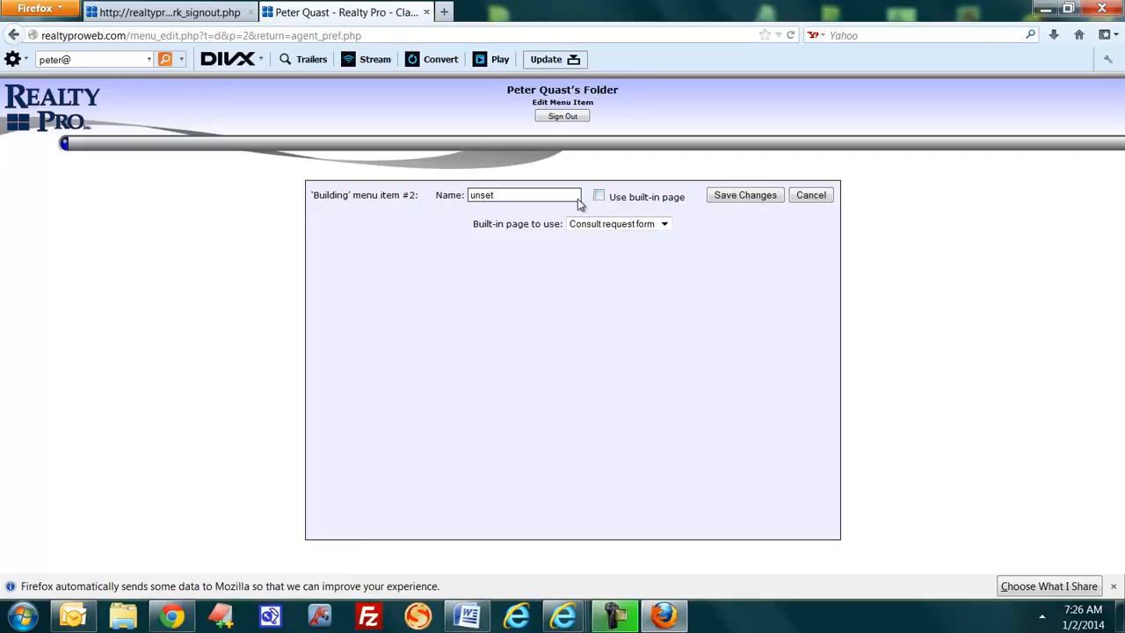
pyautogui.click(735, 197)
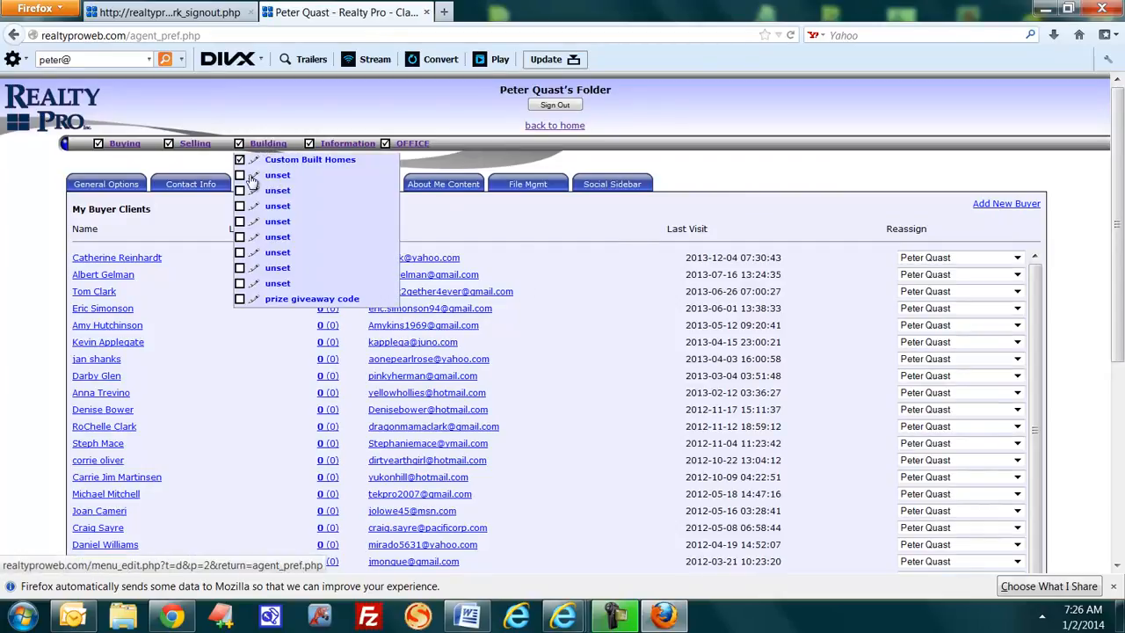
pyautogui.click(255, 179)
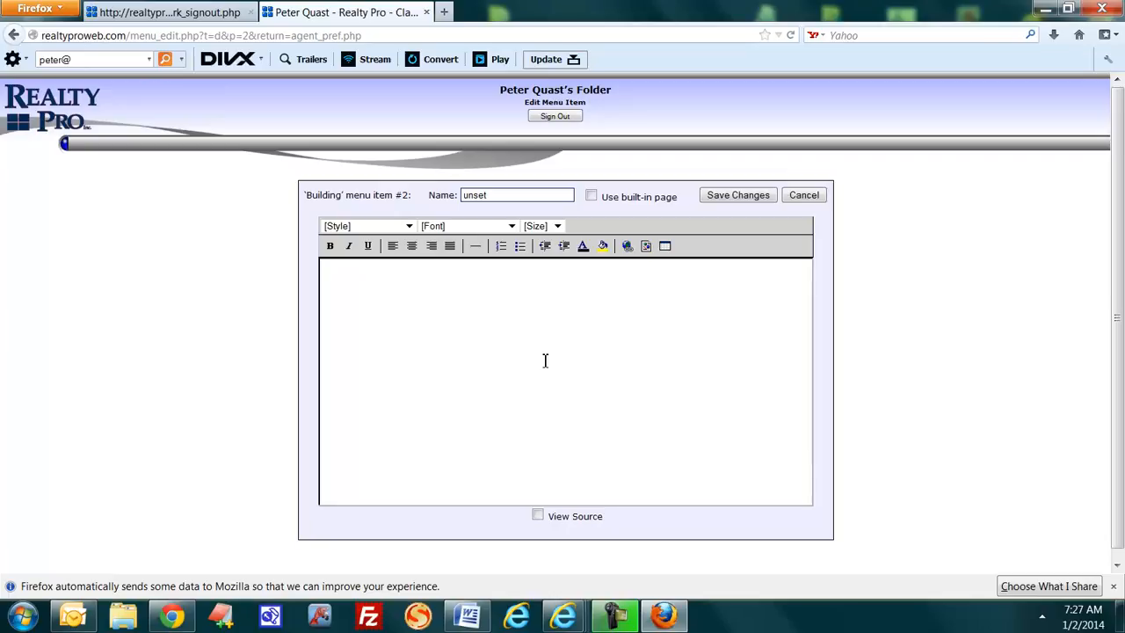
# Copy the web address of Google's home page from a new browser tab and return to the menu item editor.
pyautogui.click(443, 12)
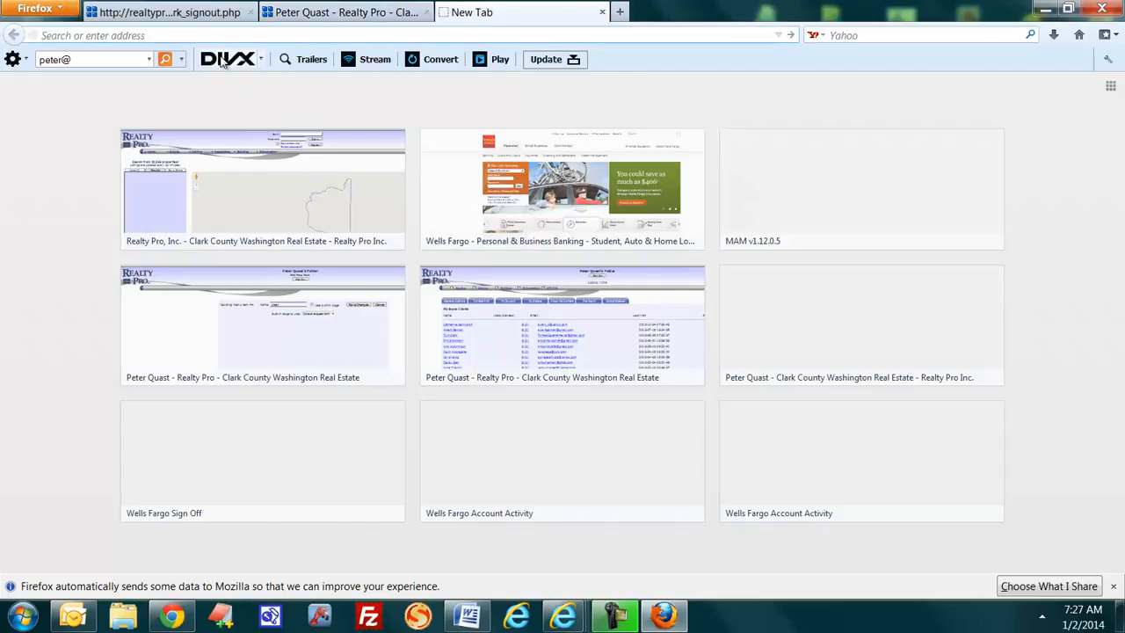
pyautogui.write('google')
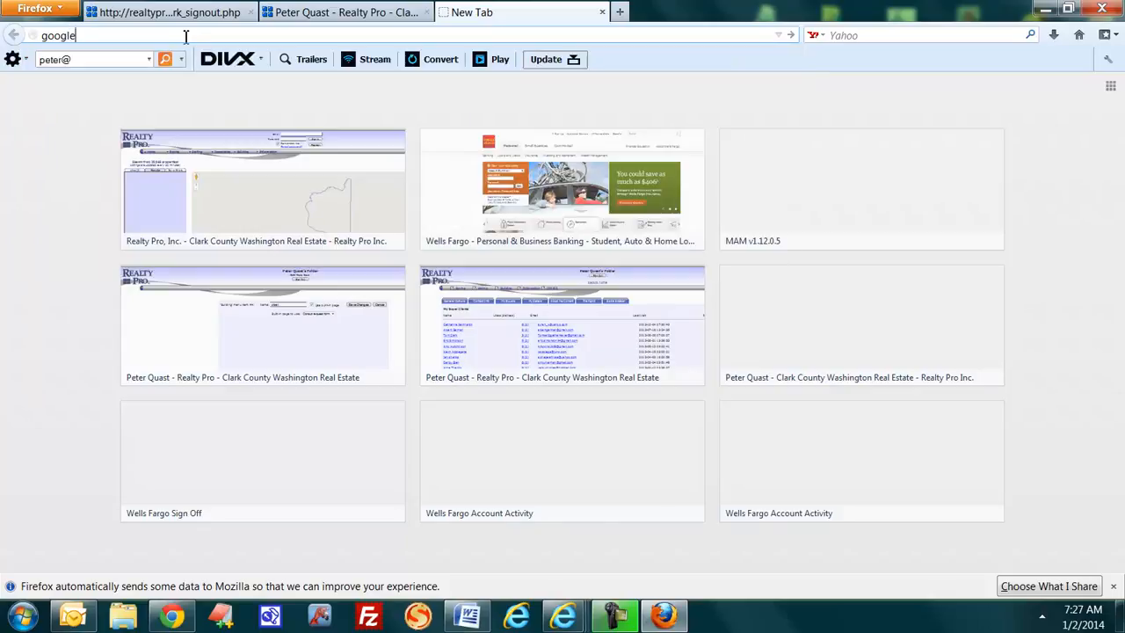
pyautogui.hotkey('ctrl', 'Return')
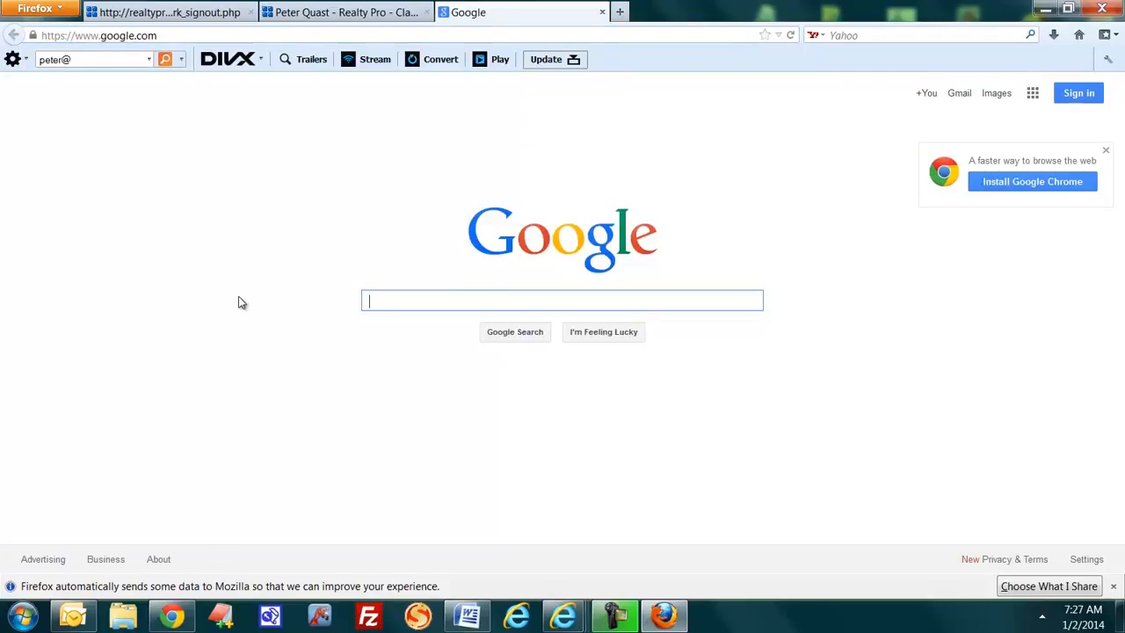
pyautogui.click(181, 37)
pyautogui.moveTo(181, 39); pyautogui.dragTo(2, 38)
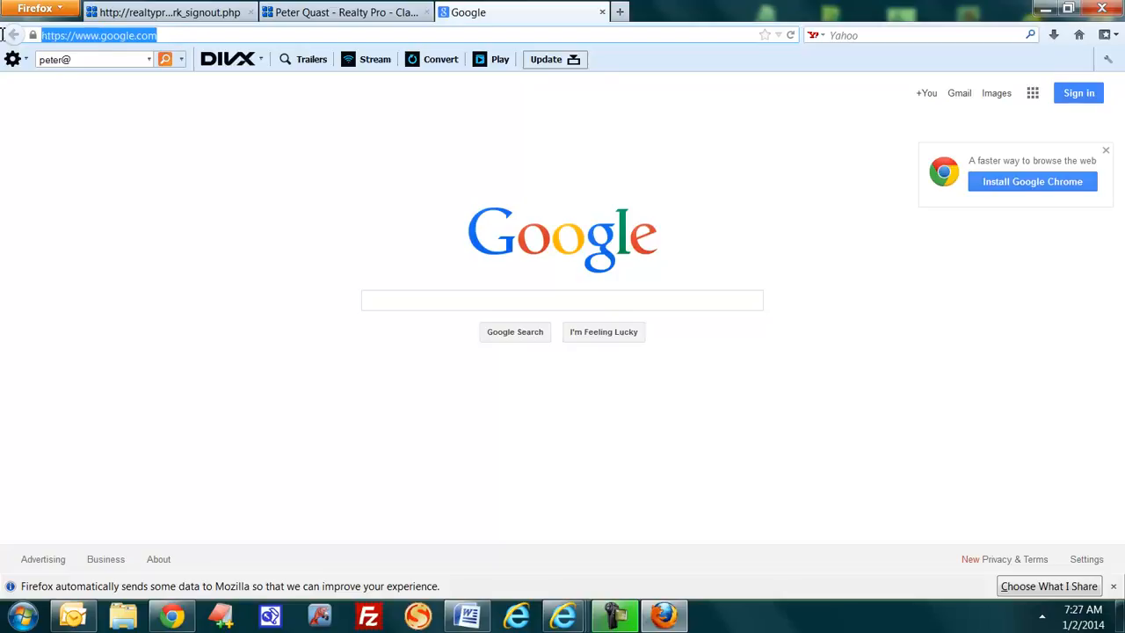
pyautogui.rightClick(103, 35)
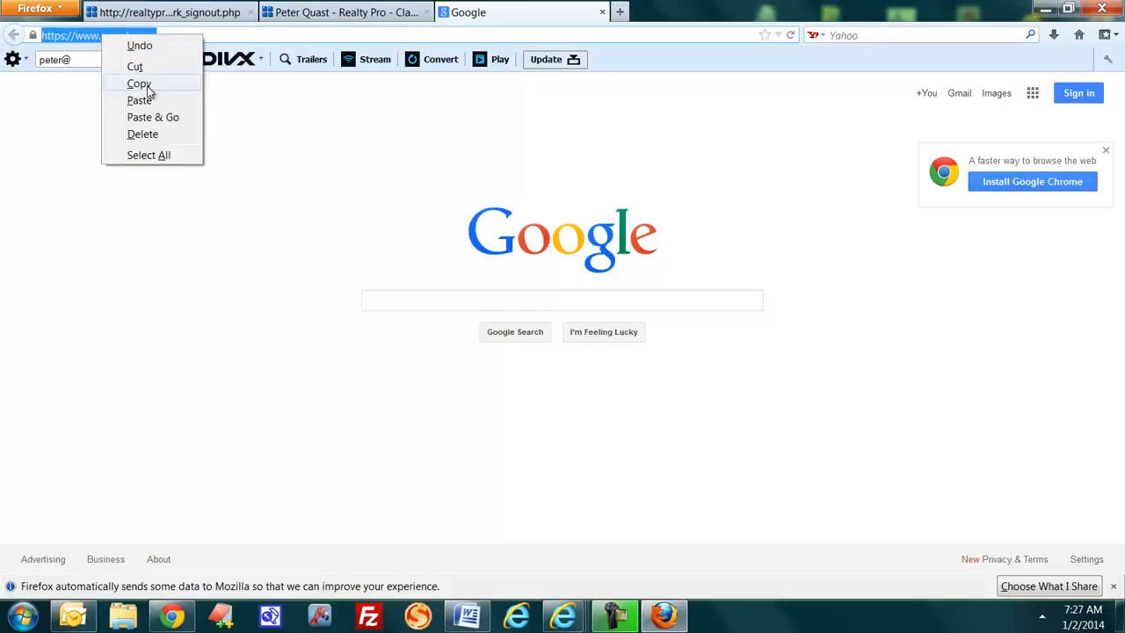
pyautogui.click(151, 84)
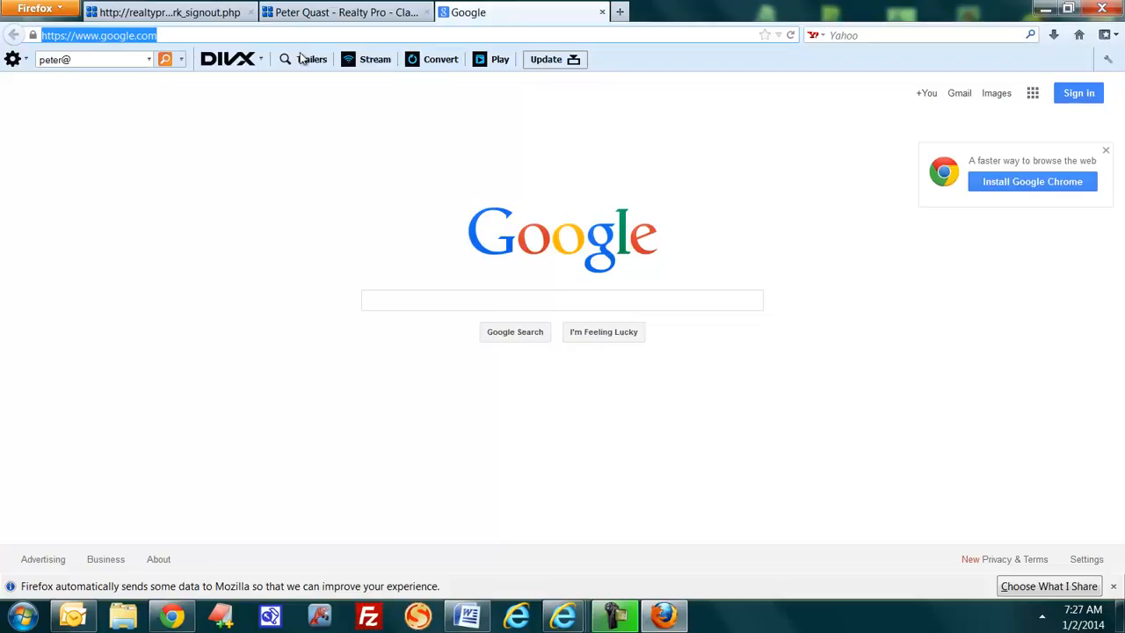
pyautogui.click(331, 12)
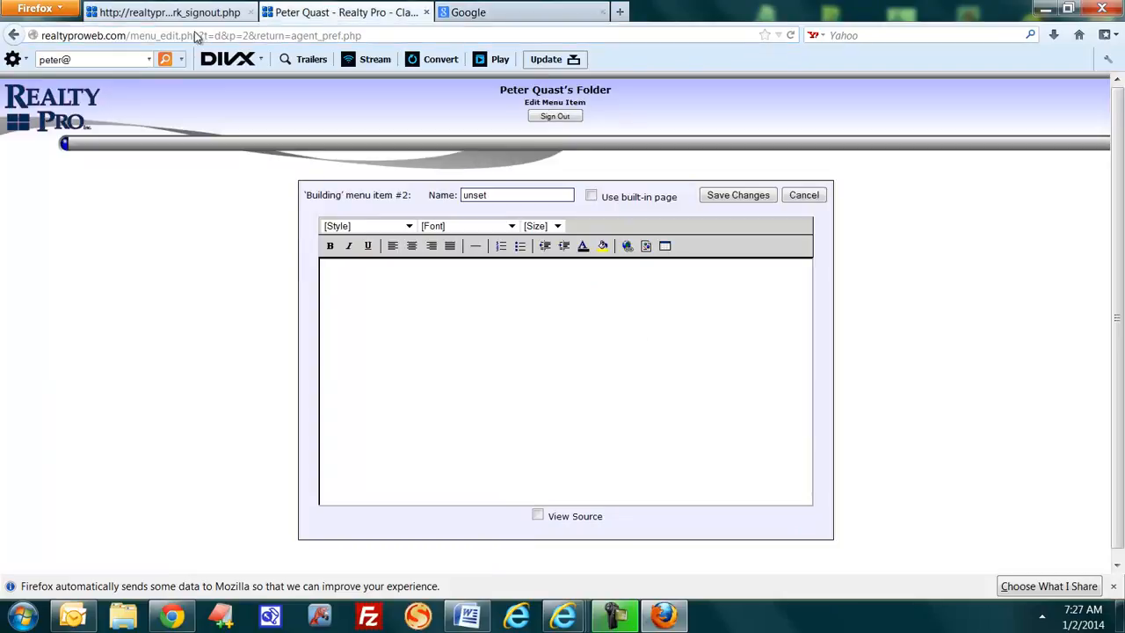
pyautogui.rightClick(475, 313)
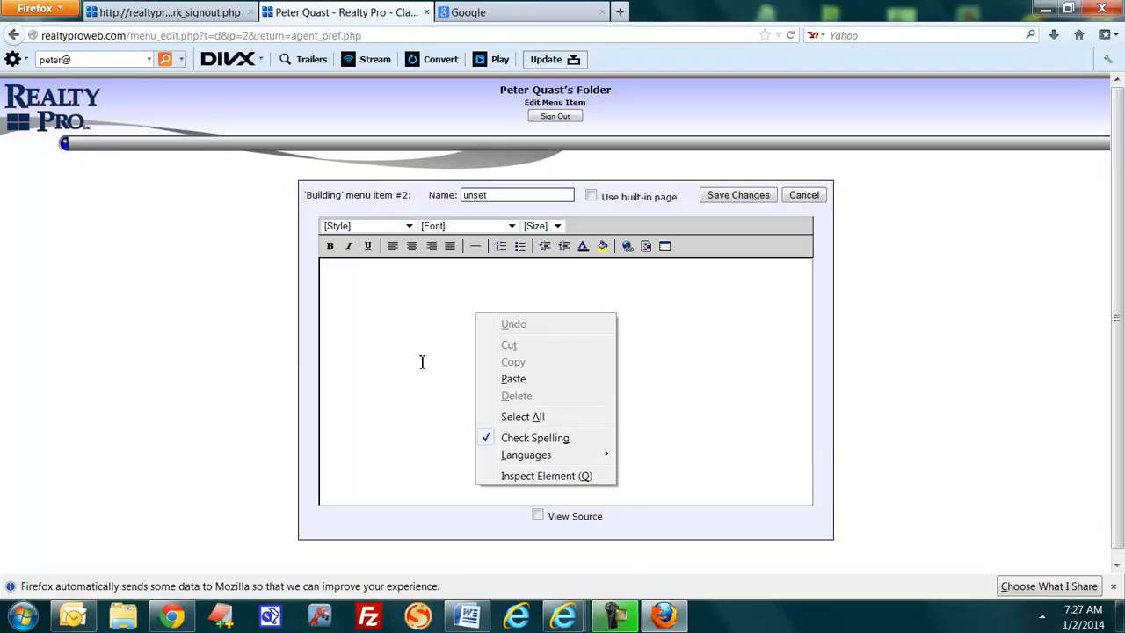
pyautogui.click(515, 379)
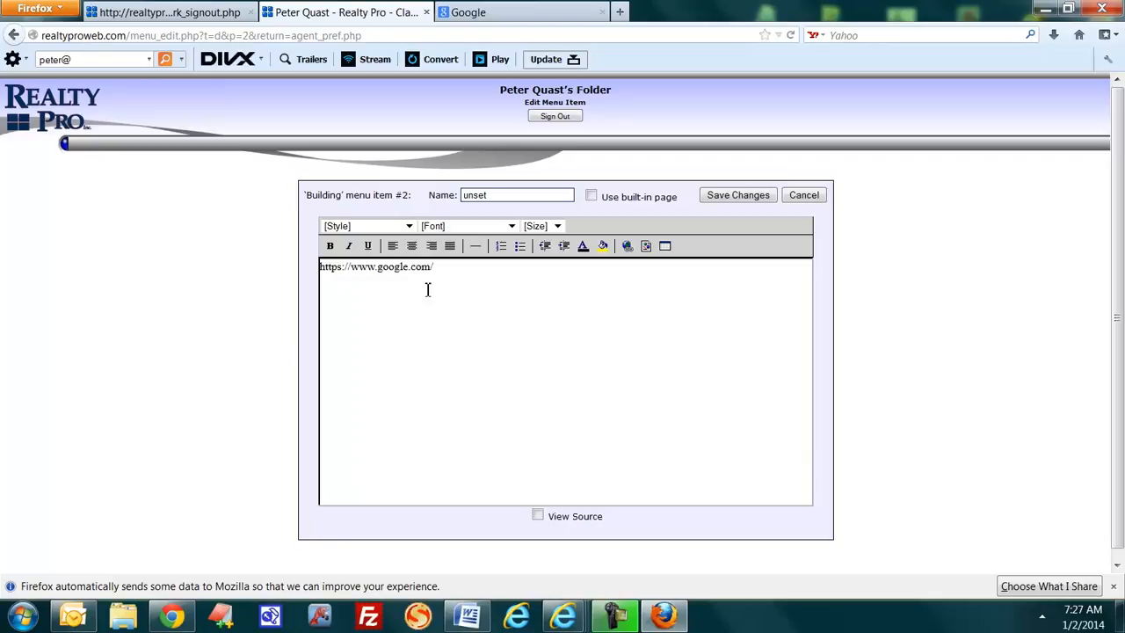
pyautogui.moveTo(457, 267); pyautogui.dragTo(34, 235)
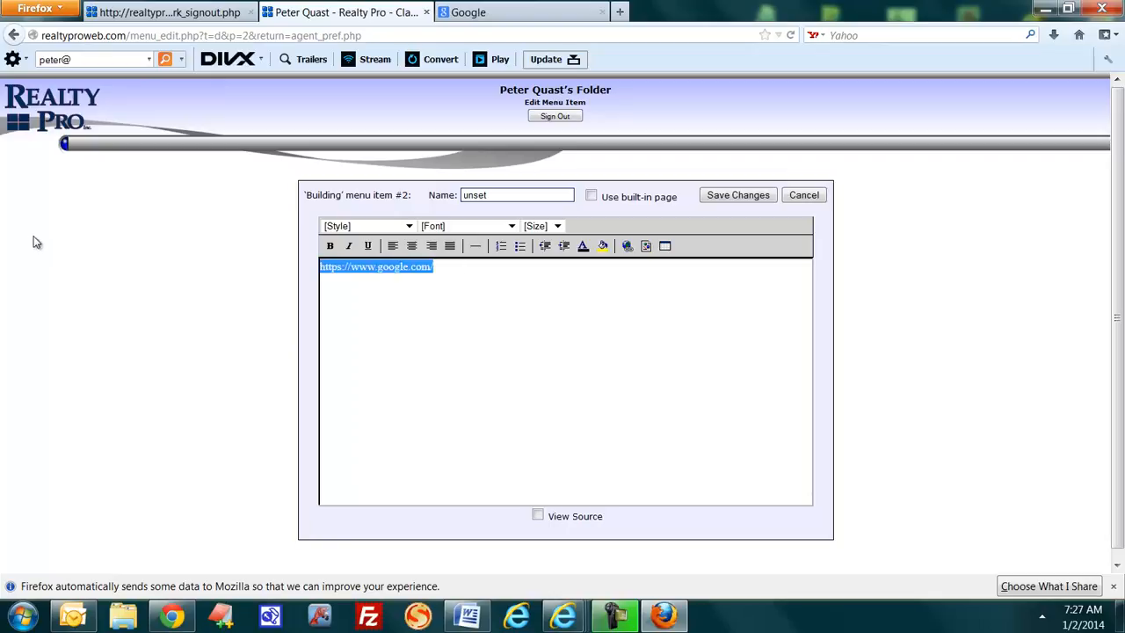
pyautogui.press('Delete')
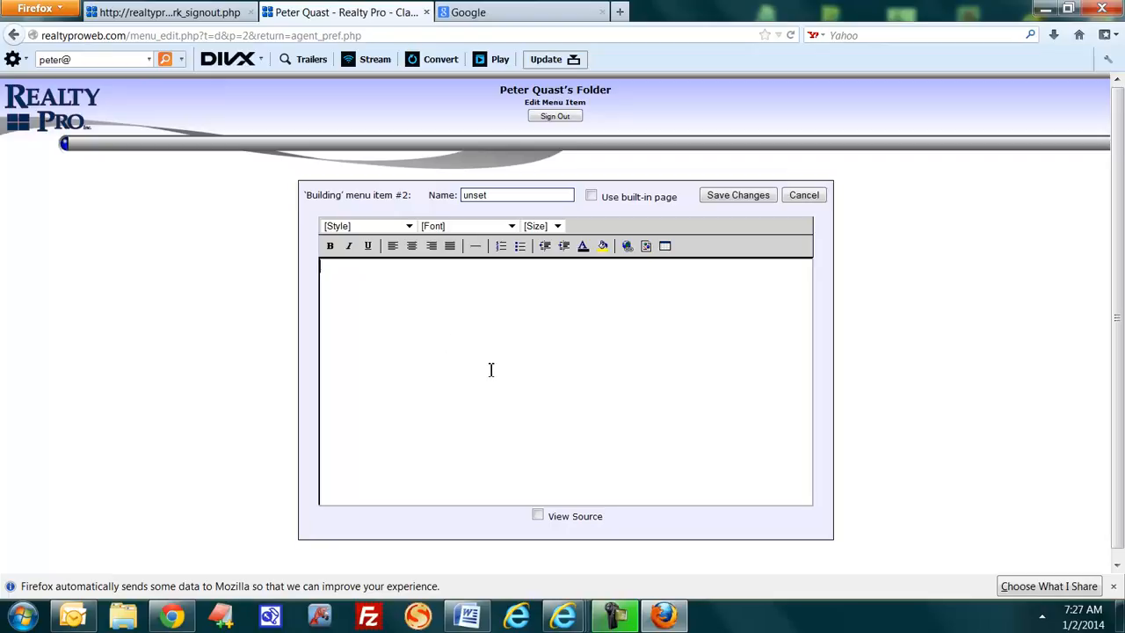
pyautogui.click(411, 246)
pyautogui.write('Google Search')
pyautogui.moveTo(605, 281); pyautogui.dragTo(531, 284)
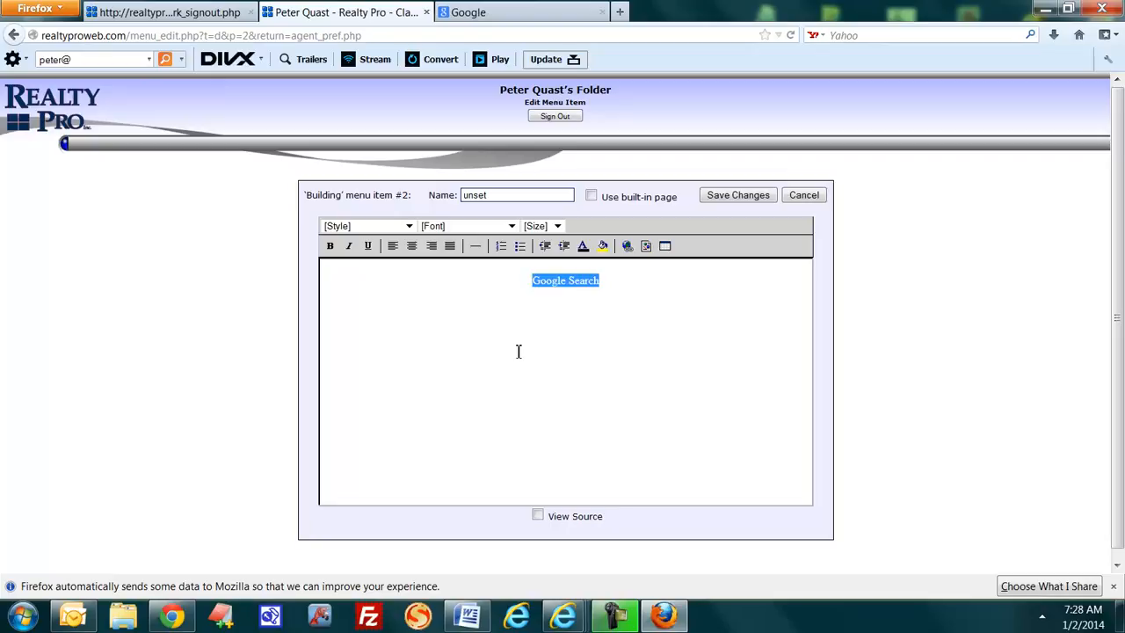
pyautogui.click(627, 247)
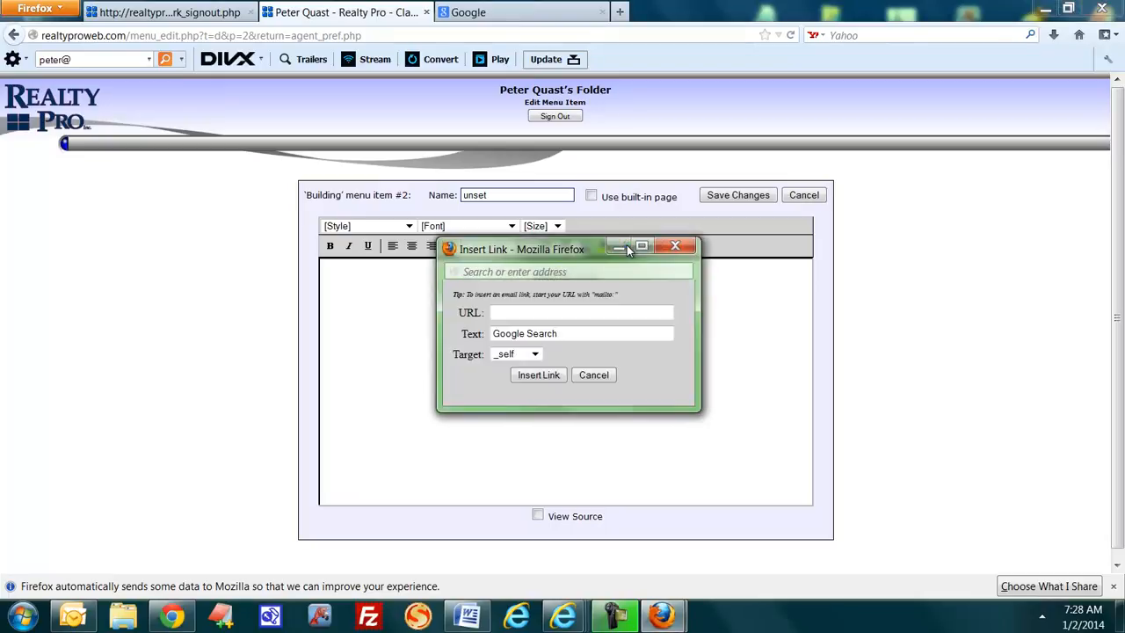
pyautogui.click(526, 313)
pyautogui.rightClick(522, 310)
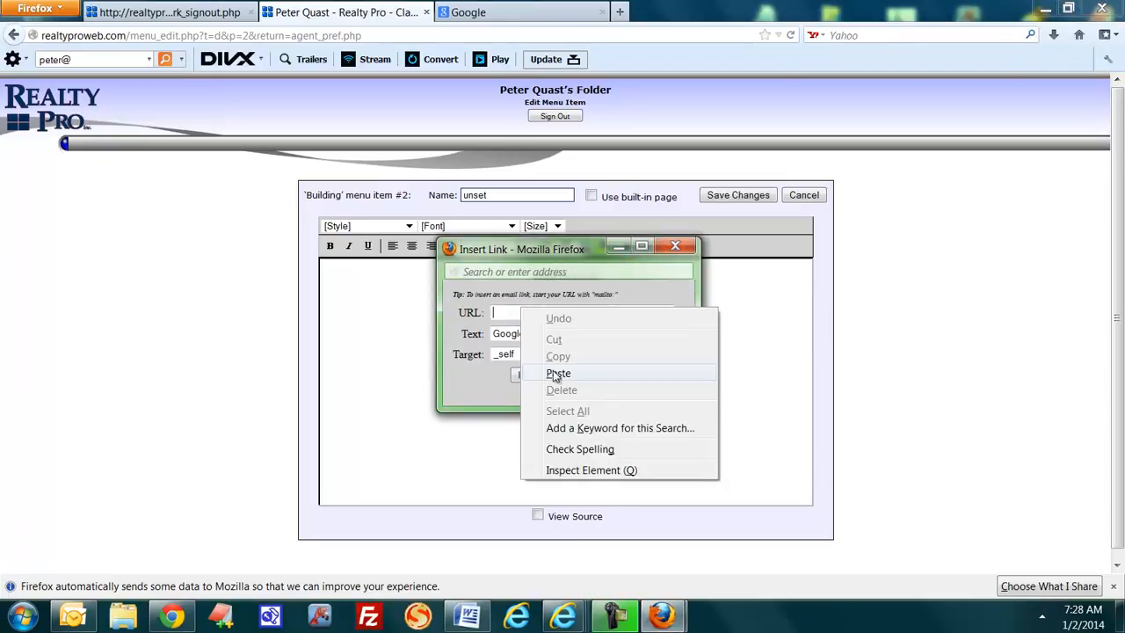
pyautogui.click(556, 373)
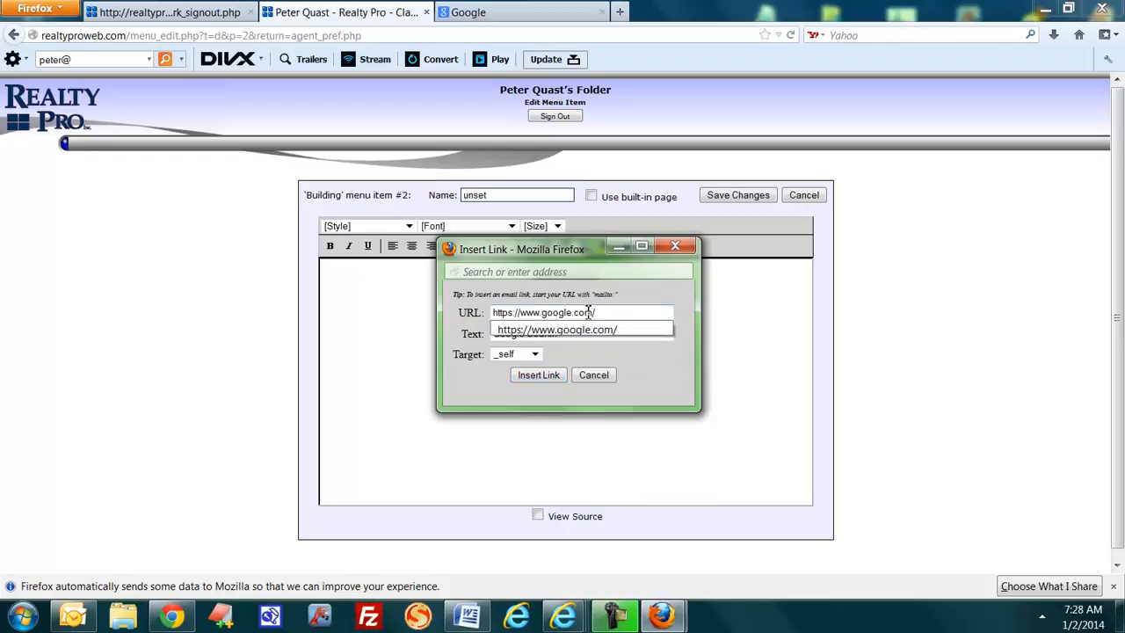
pyautogui.click(647, 375)
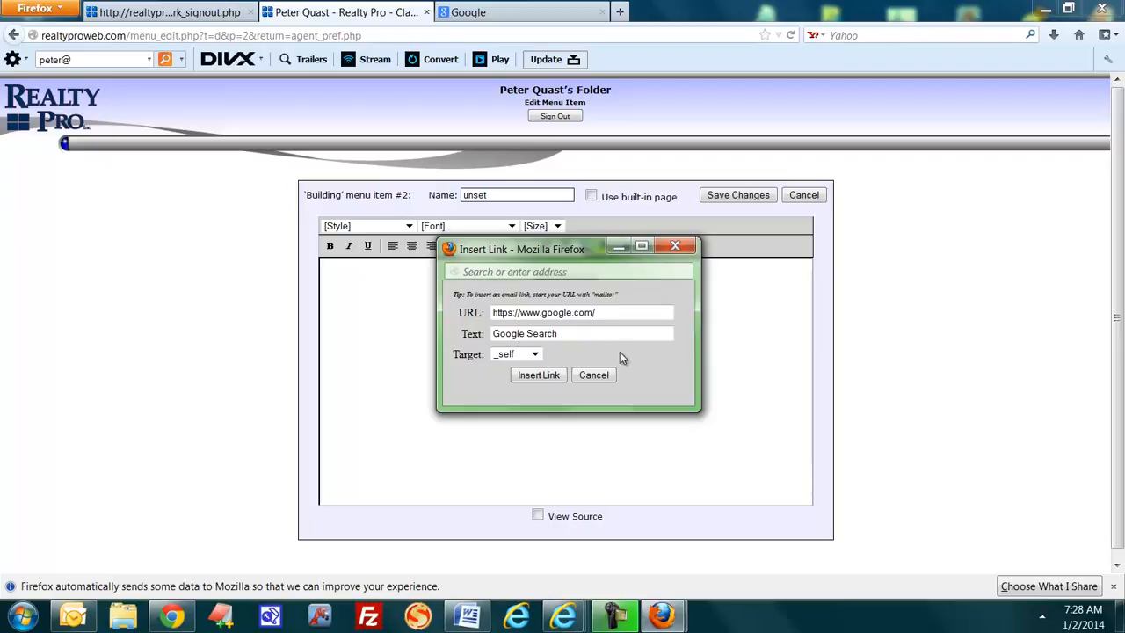
pyautogui.click(535, 355)
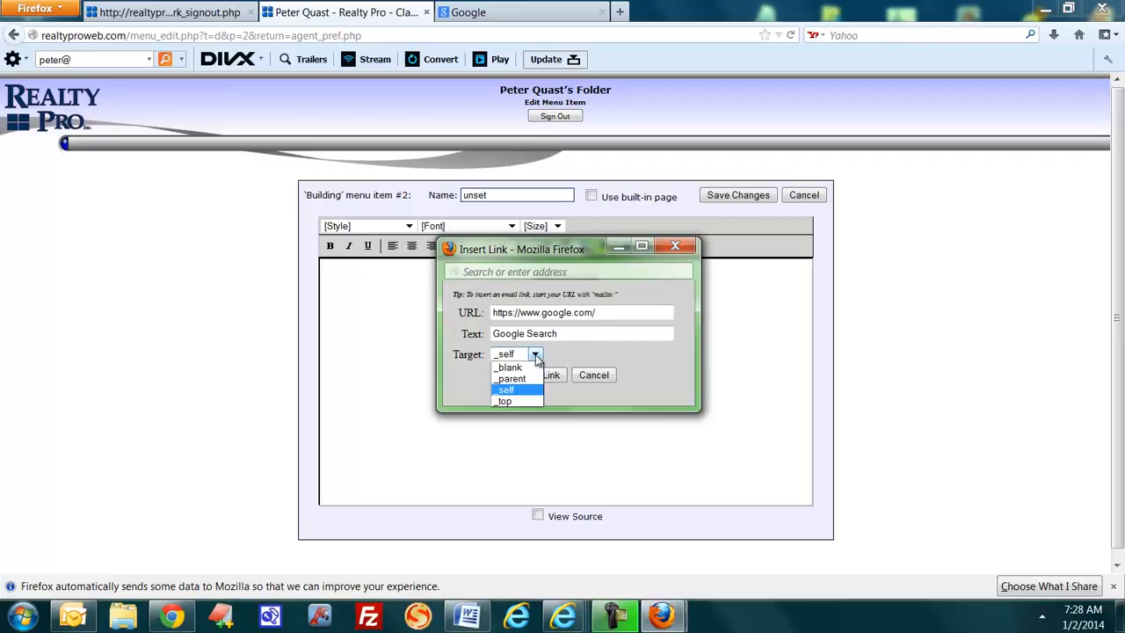
pyautogui.click(510, 367)
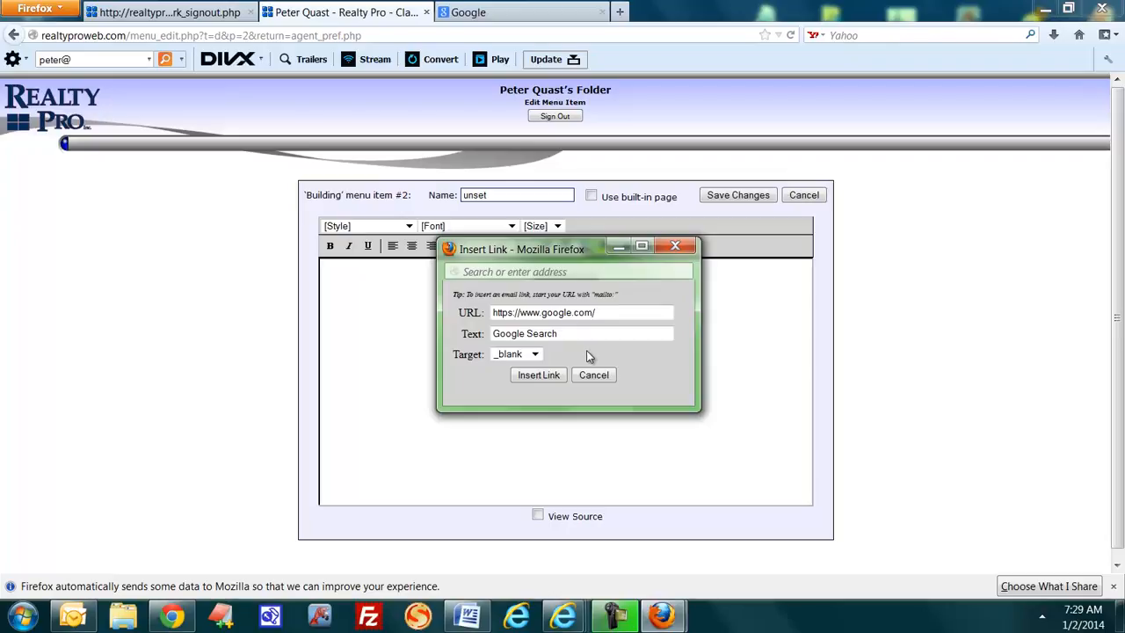
pyautogui.click(535, 382)
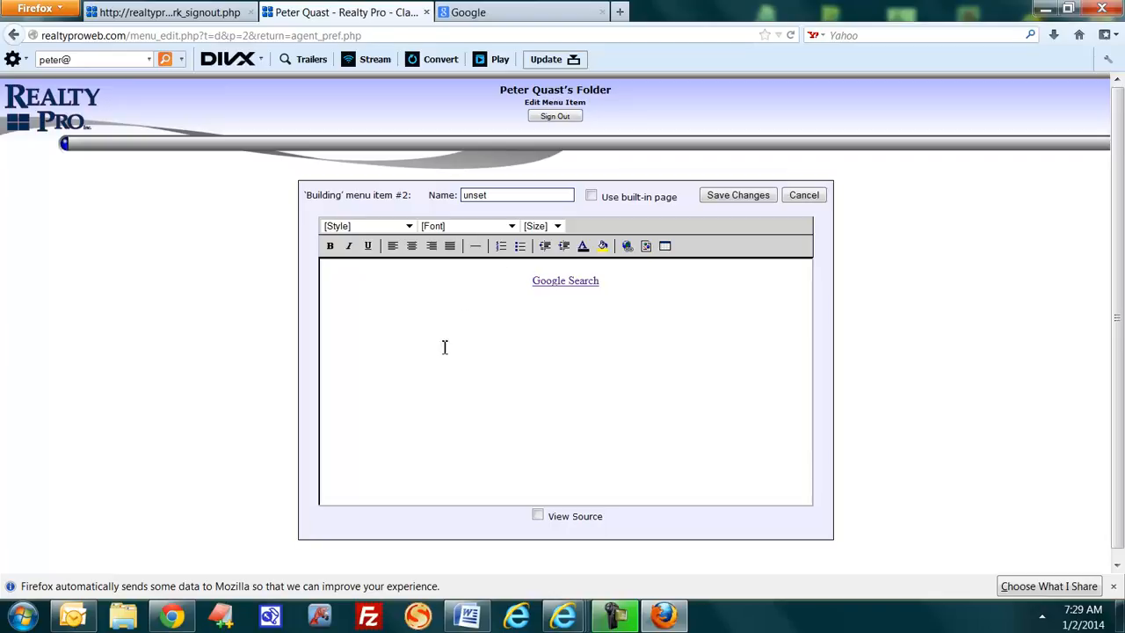
# Copy the complete HTML source of the Google Search link and leave the menu item editor without saving.
pyautogui.click(538, 517)
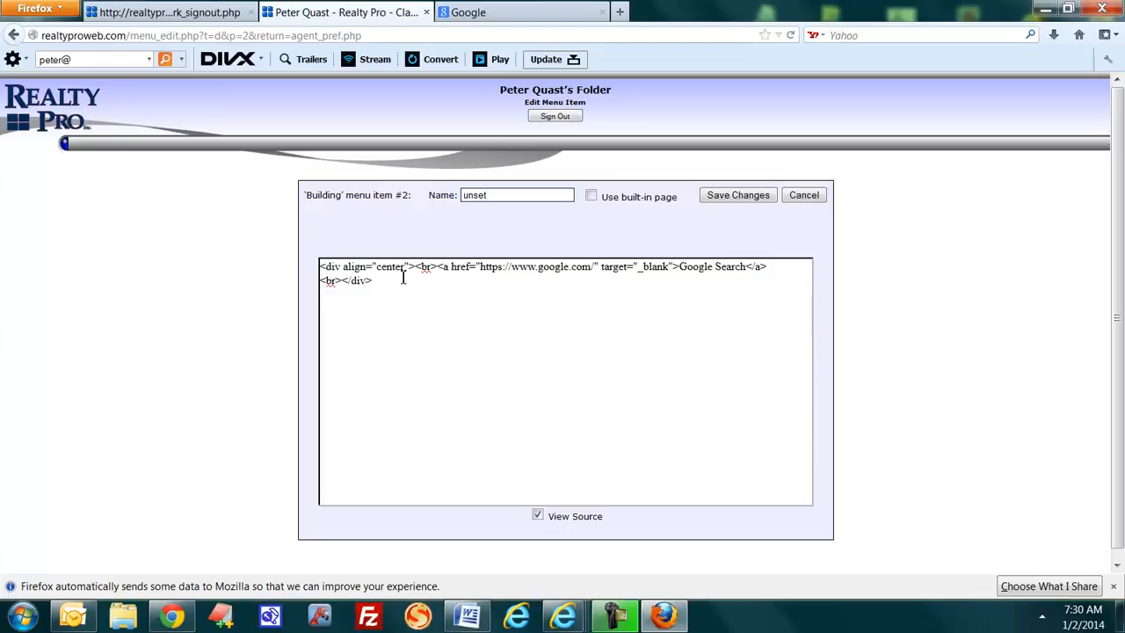
pyautogui.moveTo(370, 281); pyautogui.dragTo(278, 227)
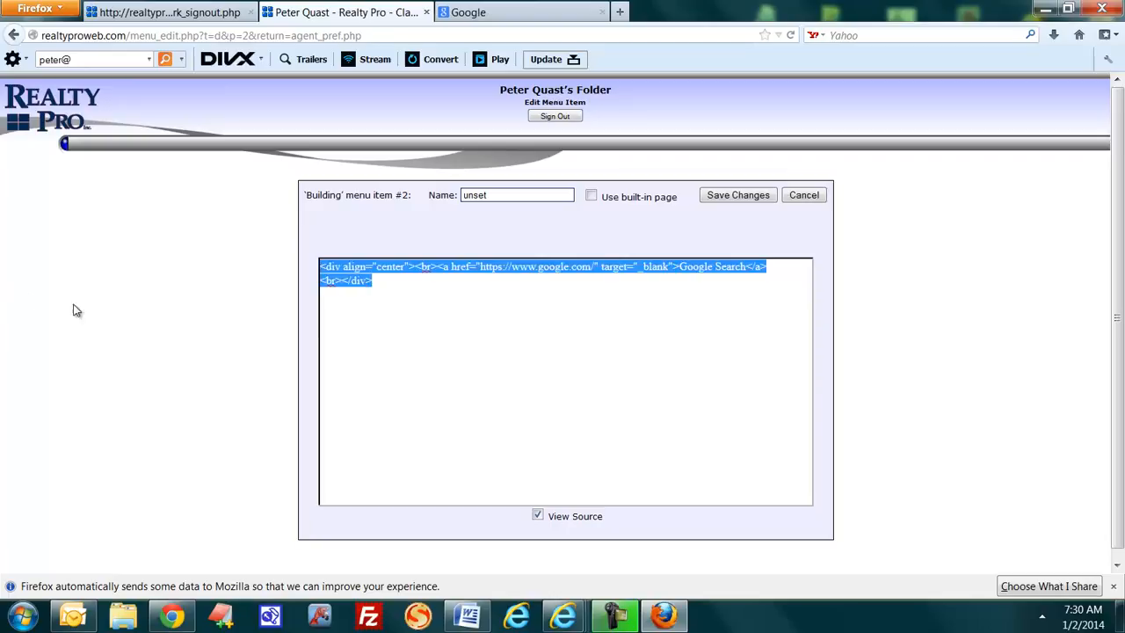
pyautogui.rightClick(339, 264)
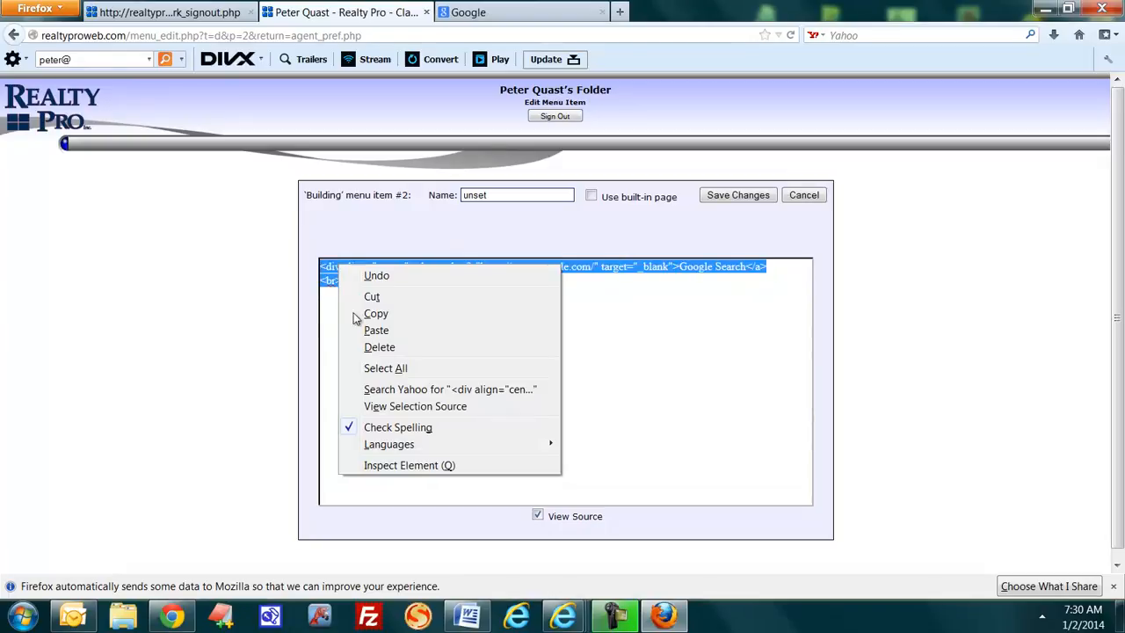
pyautogui.click(374, 315)
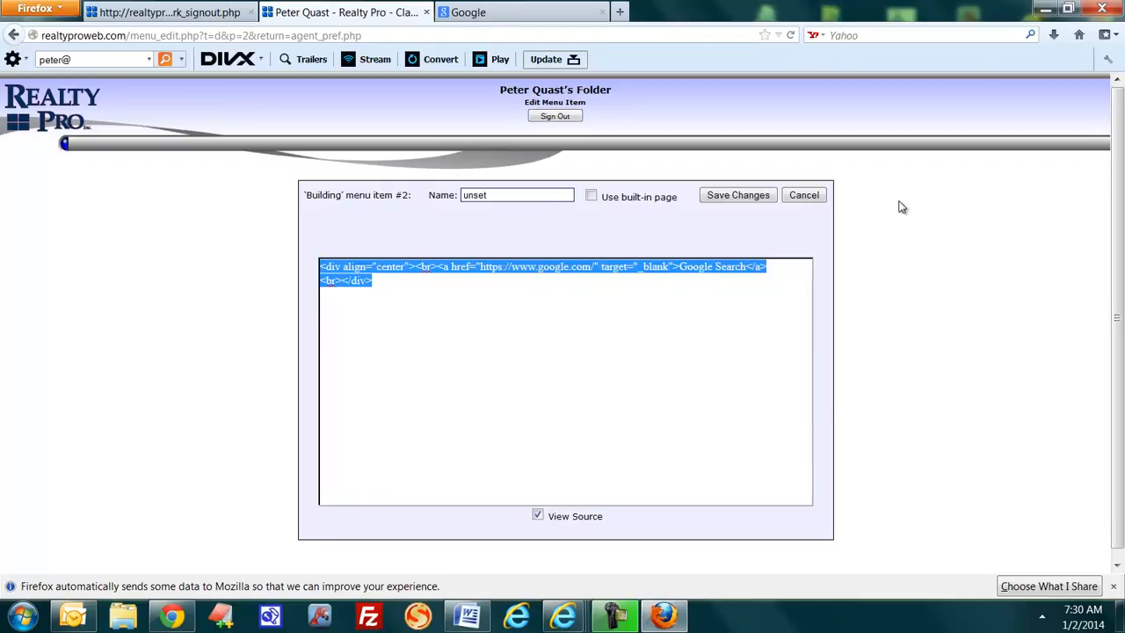
pyautogui.click(803, 199)
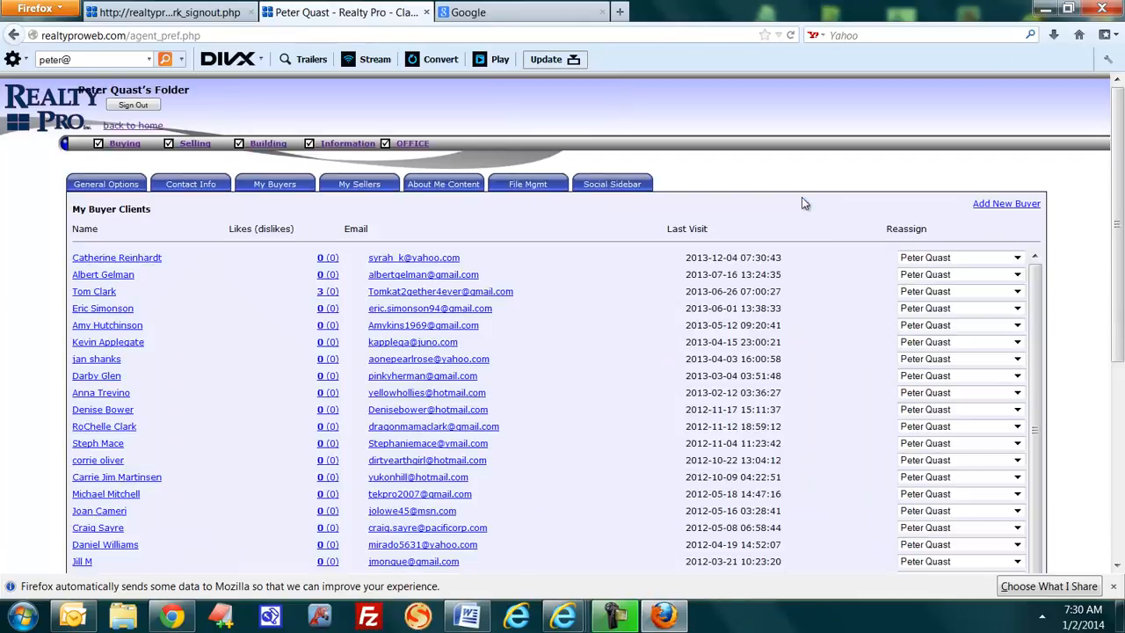
# Create a Social Sidebar item of type "Put in your own code (admin app)" from the copied Google Search HTML.
pyautogui.click(614, 188)
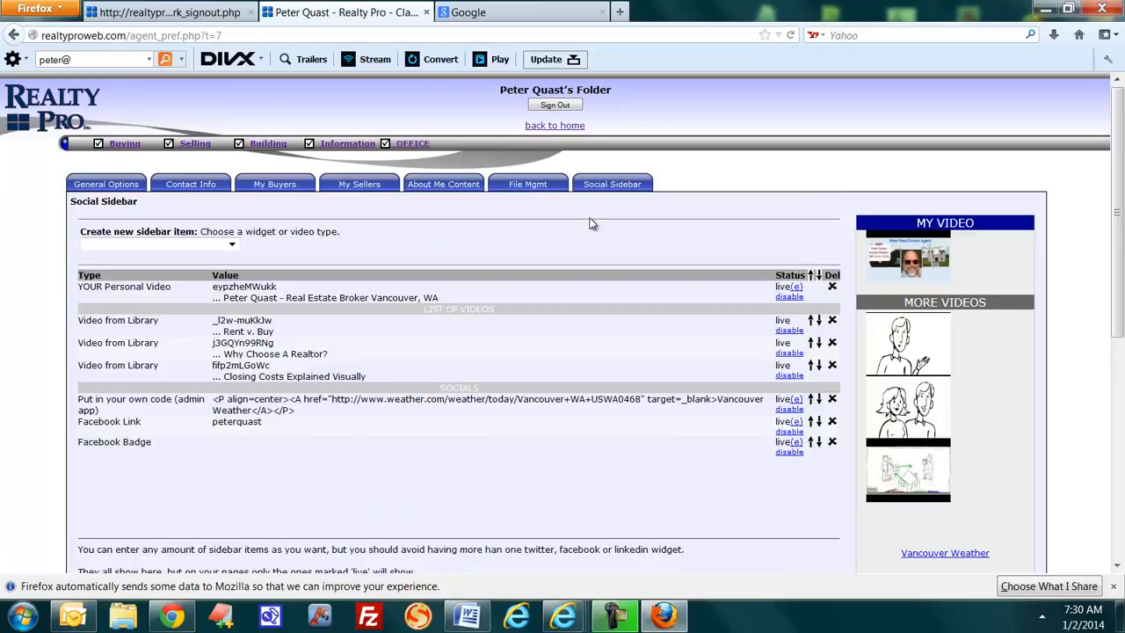
pyautogui.click(232, 245)
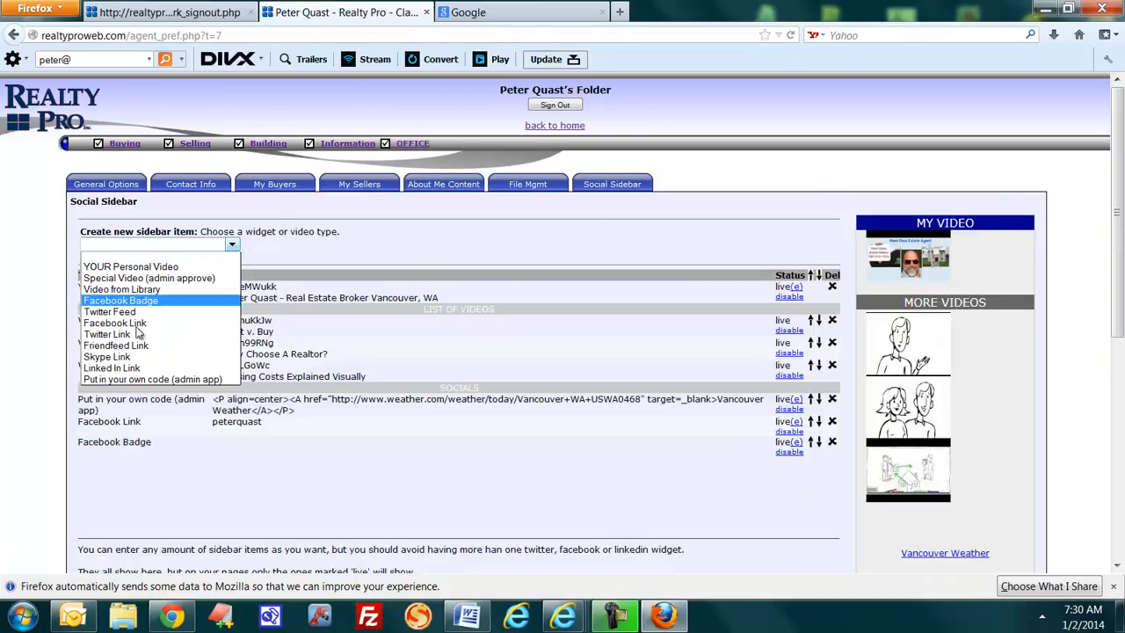
pyautogui.click(128, 380)
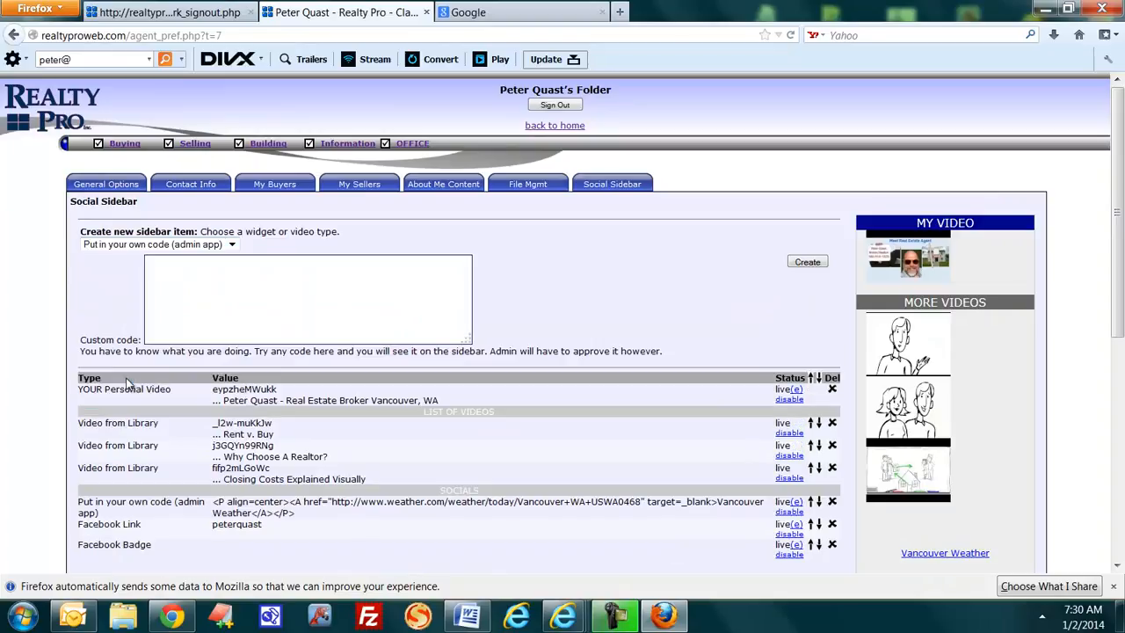
pyautogui.rightClick(195, 268)
pyautogui.click(232, 335)
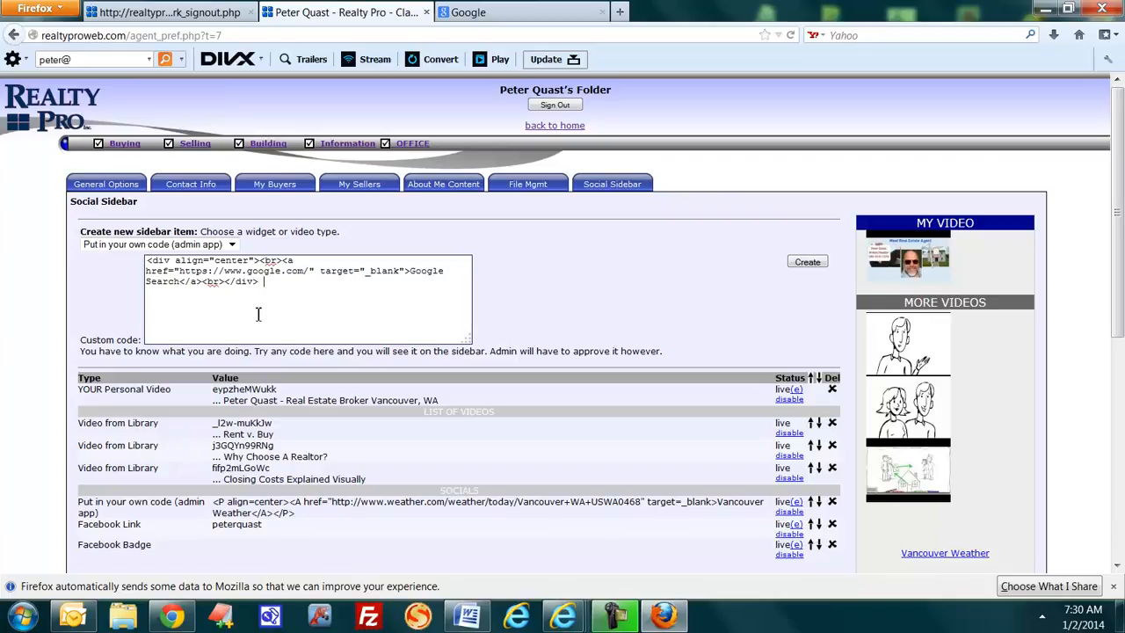
pyautogui.click(808, 263)
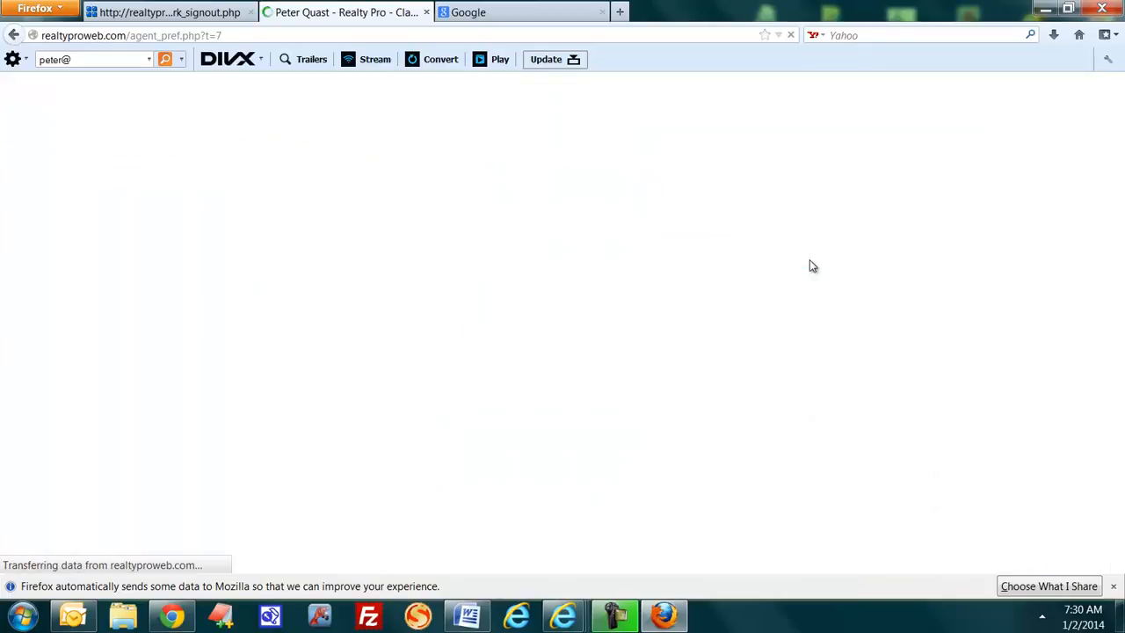
# Test the Google Search link in the sidebar preview and close the Google page it opens.
pyautogui.scroll(-8, 1088, 282)
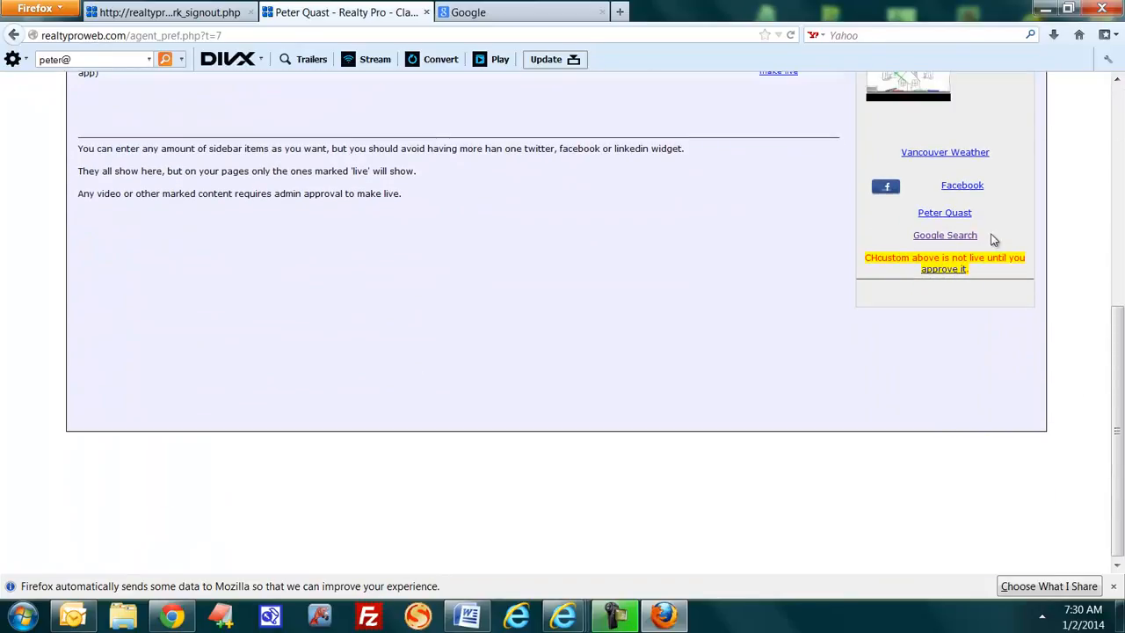
pyautogui.click(939, 236)
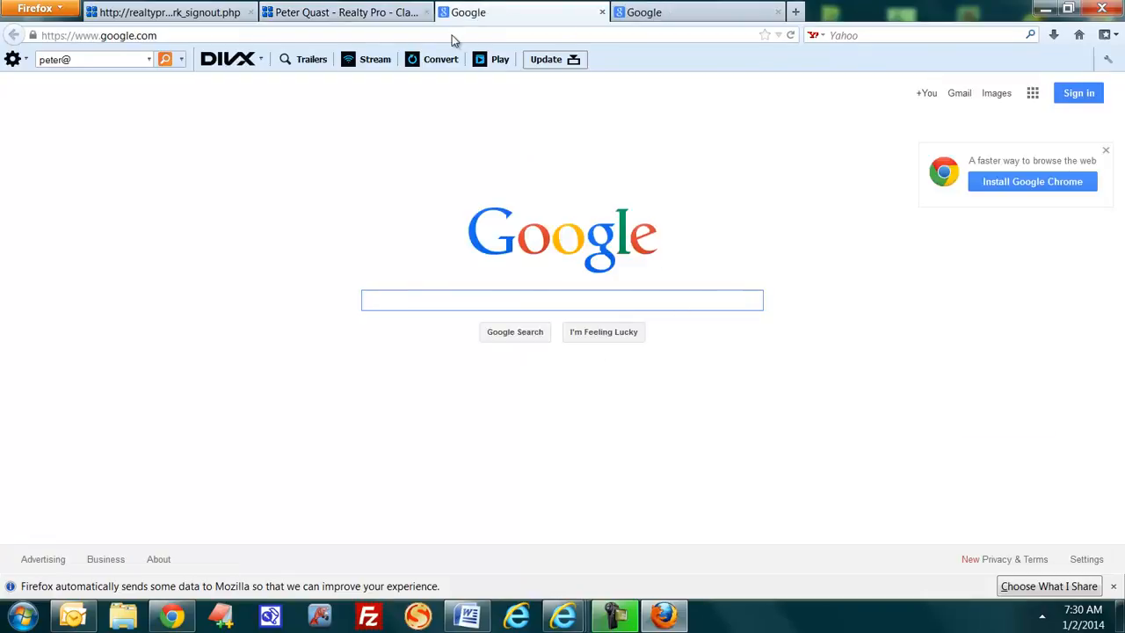
pyautogui.click(602, 13)
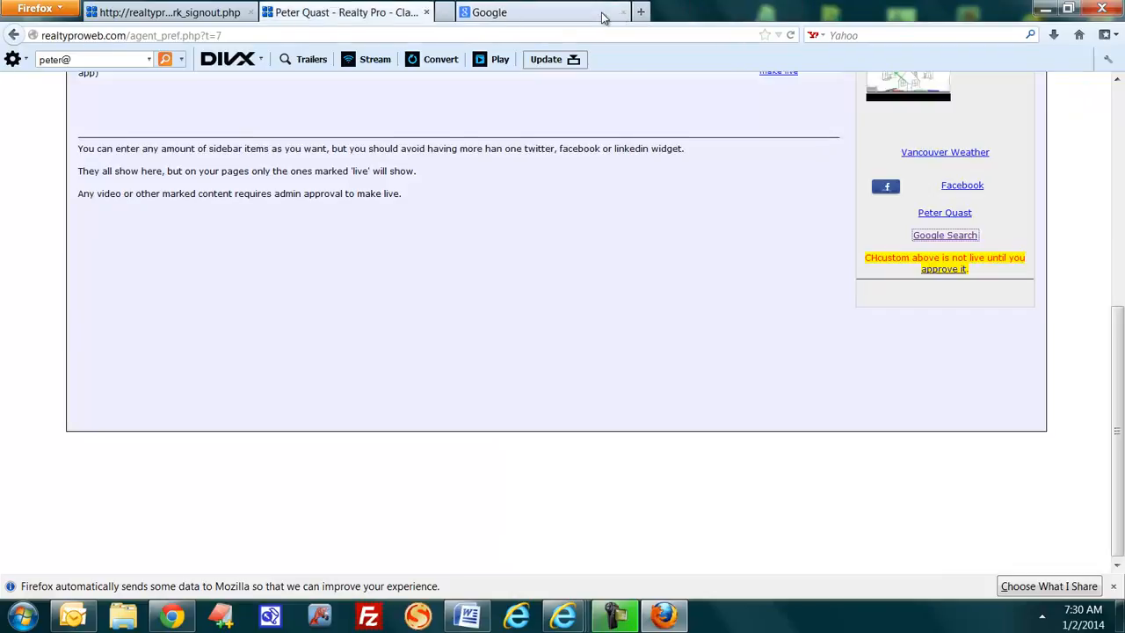
# Request approval of the custom Google Search item by sending the email to the admin, and return to the Social Sidebar page.
pyautogui.scroll(3, 703, 296)
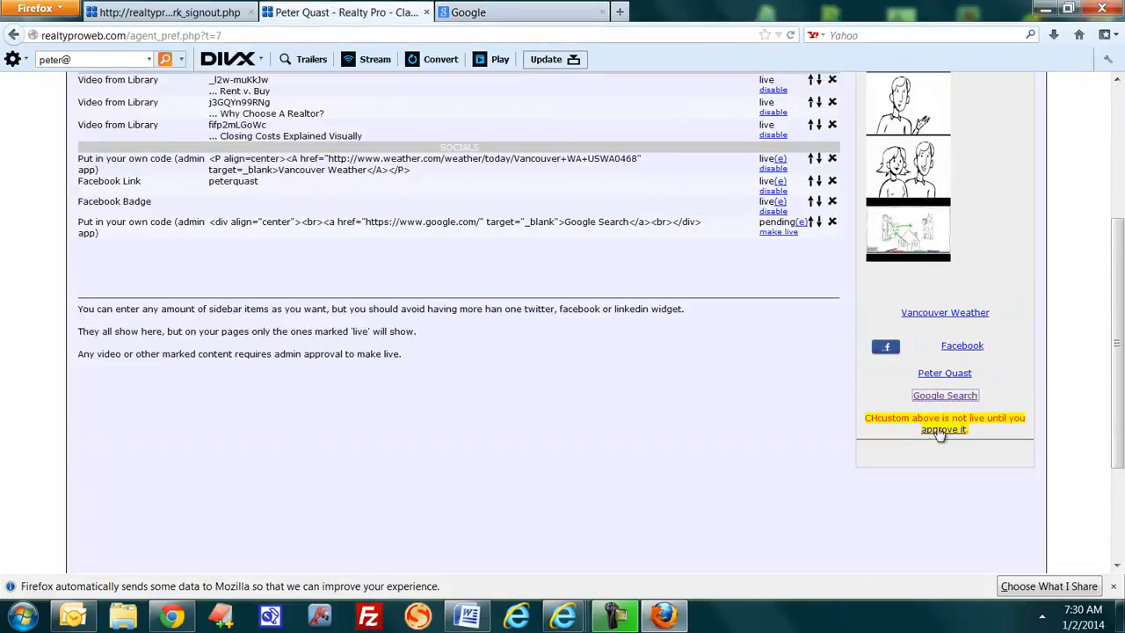
pyautogui.scroll(1, 683, 443)
pyautogui.scroll(3, 680, 442)
pyautogui.scroll(-3, 766, 465)
pyautogui.scroll(3, 729, 443)
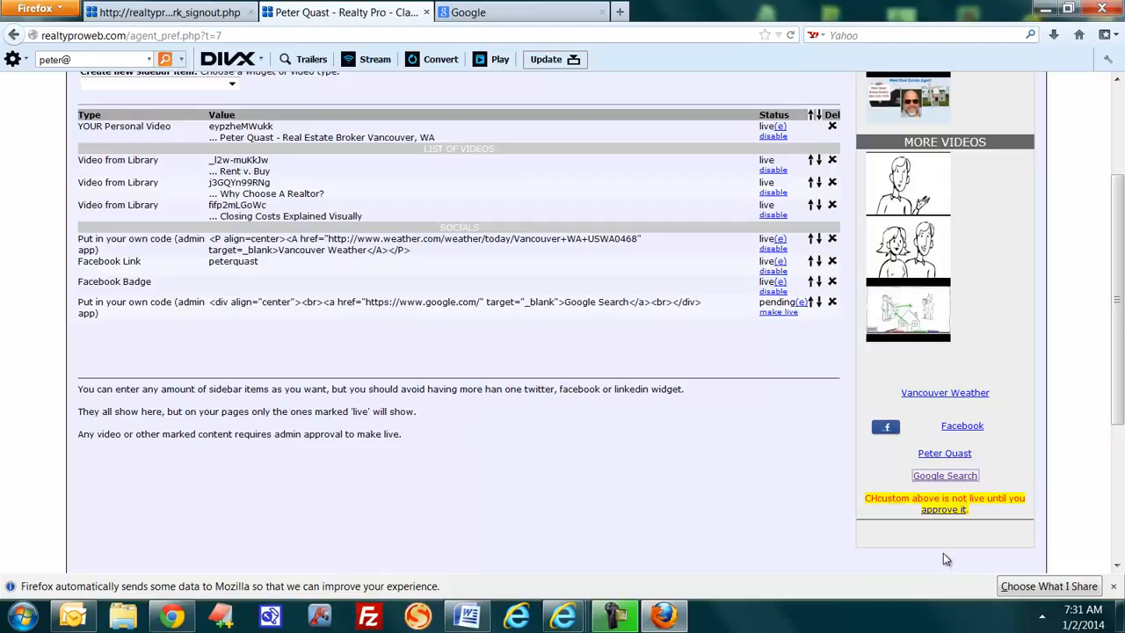
pyautogui.click(943, 509)
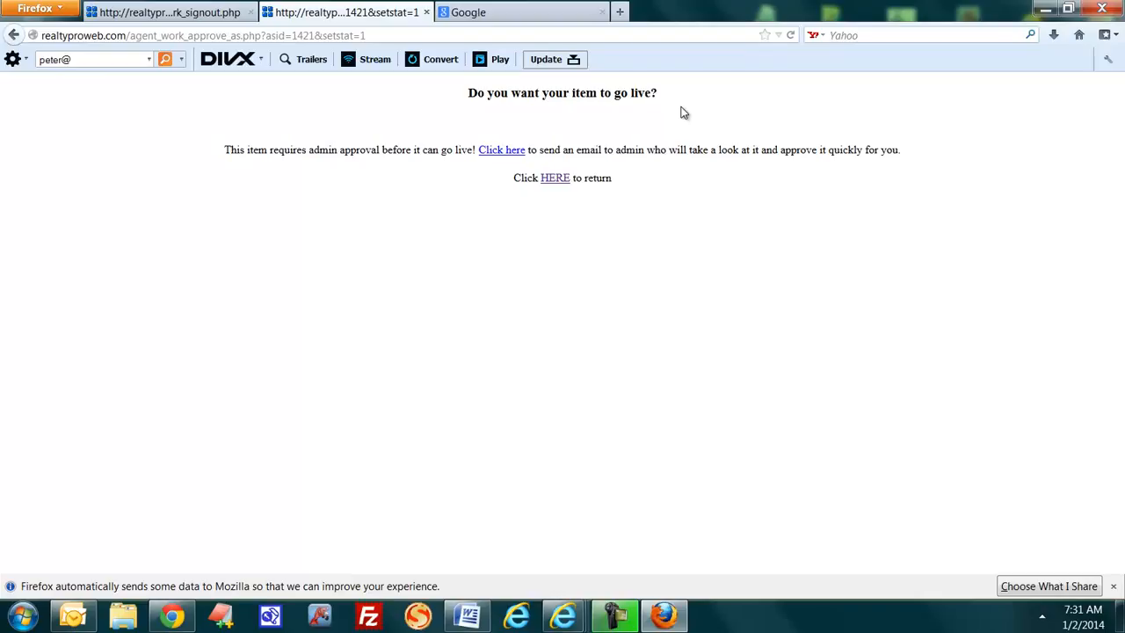
pyautogui.click(499, 151)
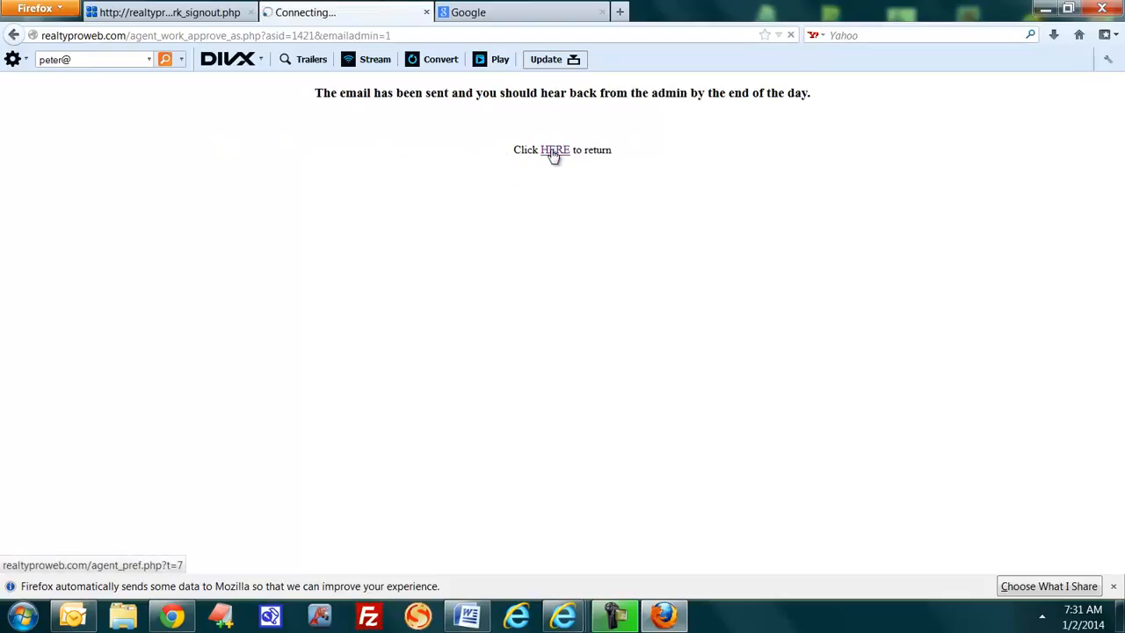
pyautogui.click(554, 156)
# Review the Google Search item's status in the sidebar list and its link in the preview.
pyautogui.scroll(-1, 1086, 448)
pyautogui.scroll(-4, 1086, 448)
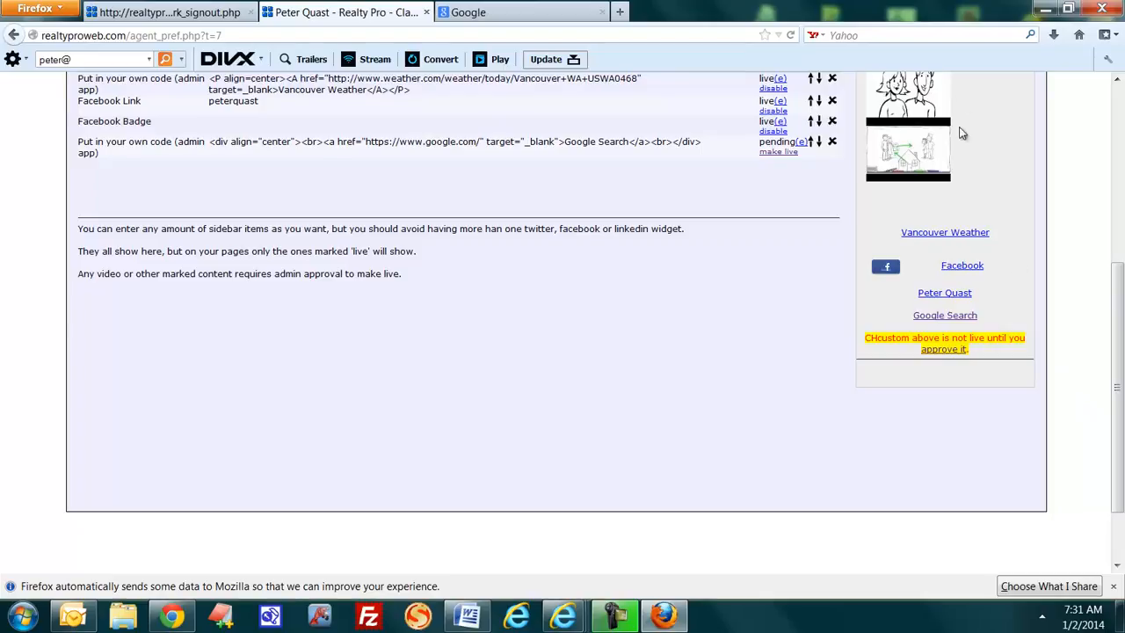
pyautogui.scroll(2, 1066, 444)
pyautogui.scroll(4, 1066, 441)
pyautogui.scroll(-4, 1066, 442)
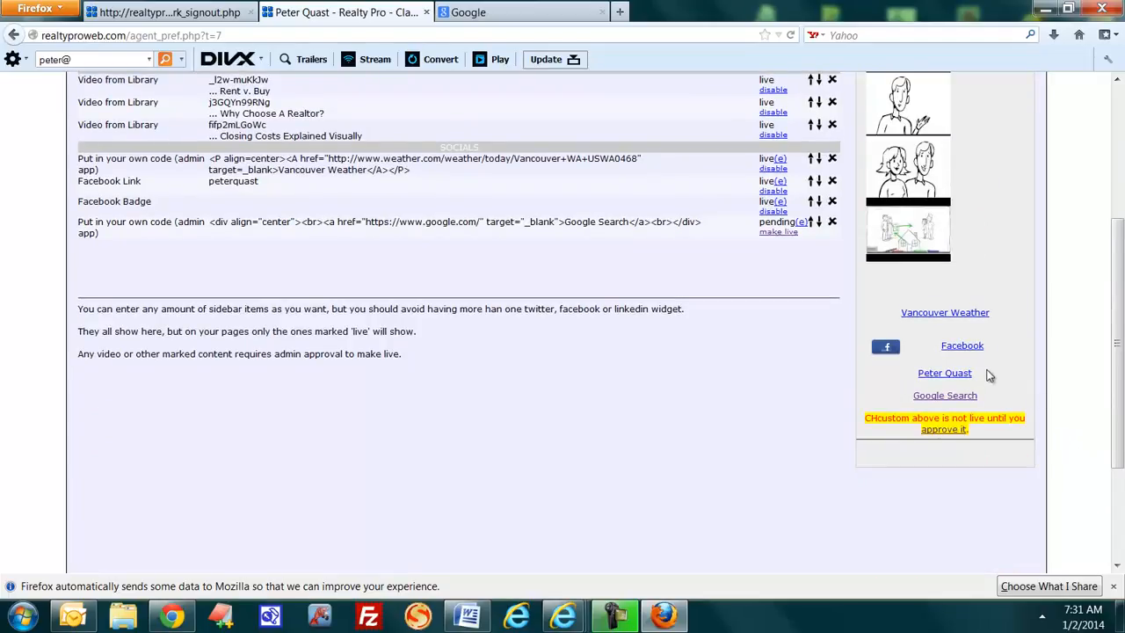
pyautogui.scroll(4, 1002, 352)
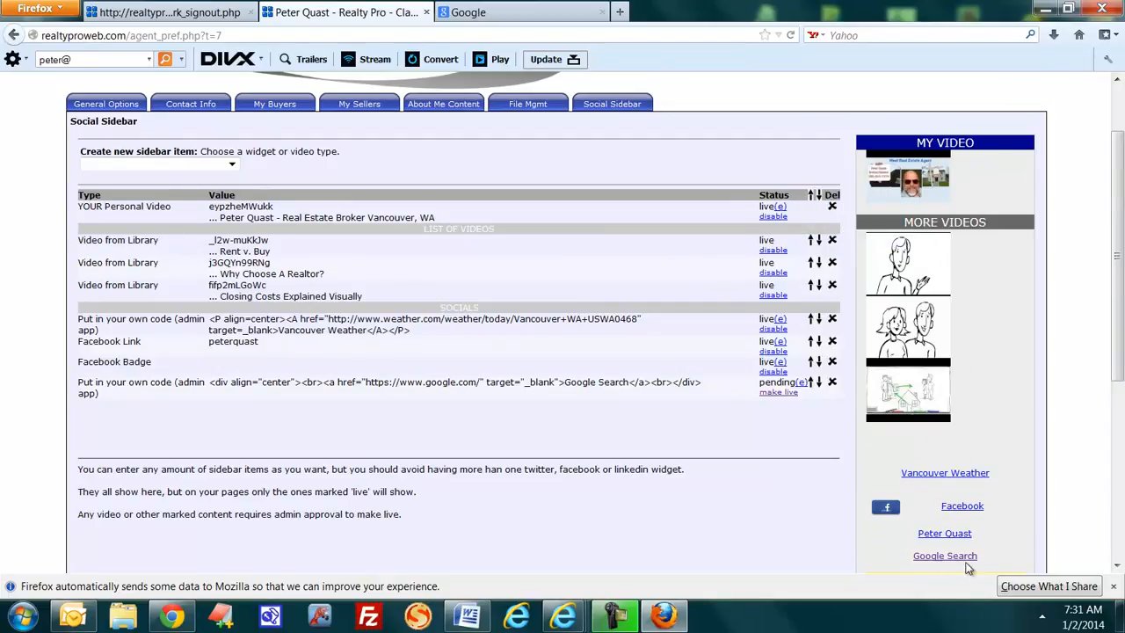
pyautogui.scroll(-2, 1019, 522)
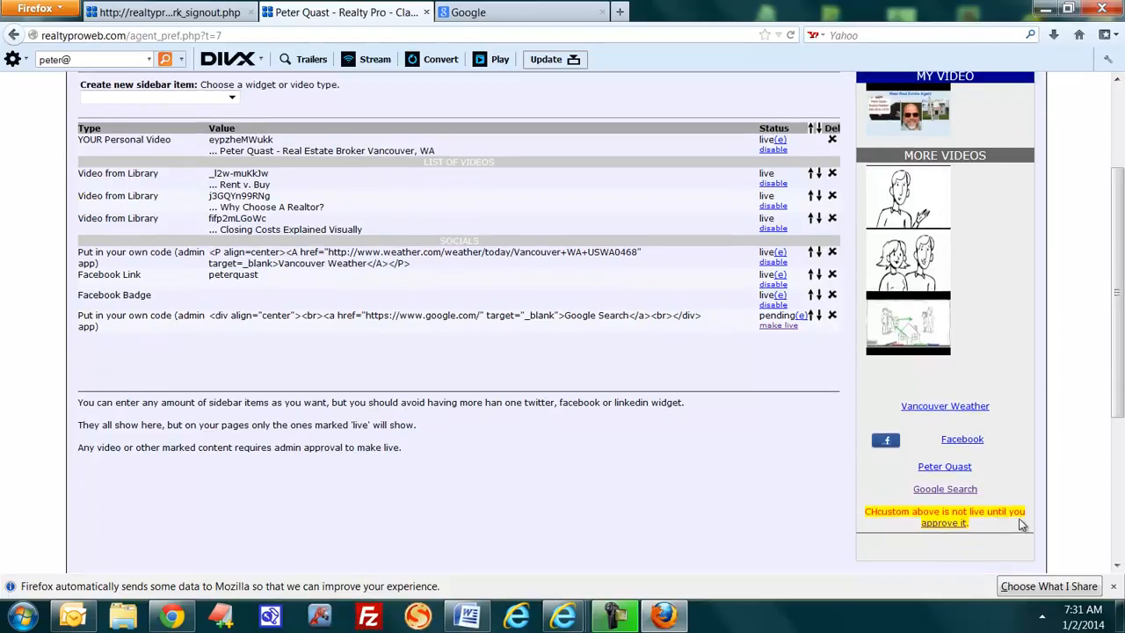